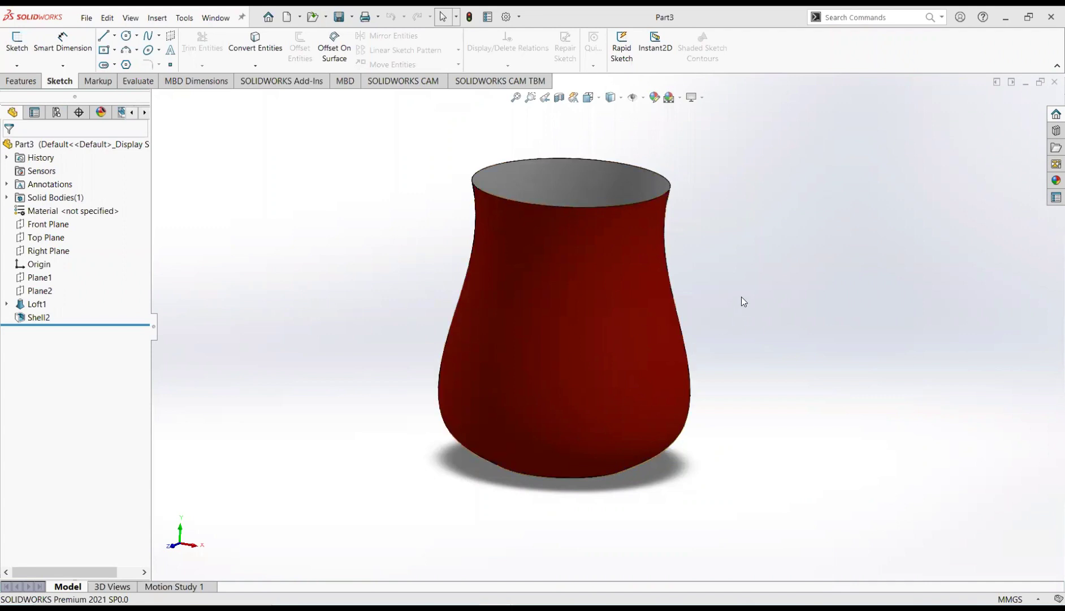
Close Part3 and create a new blank Part document via File > New
{"action": "left_click", "coordinate": [1049, 81]}
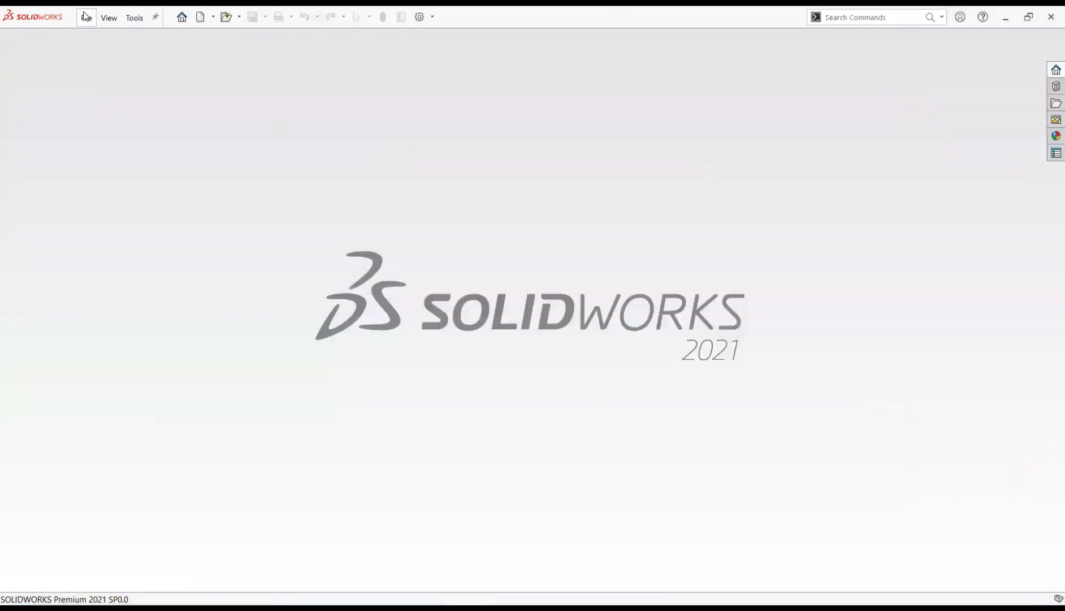
{"action": "left_click", "coordinate": [86, 16]}
{"action": "left_click", "coordinate": [104, 36]}
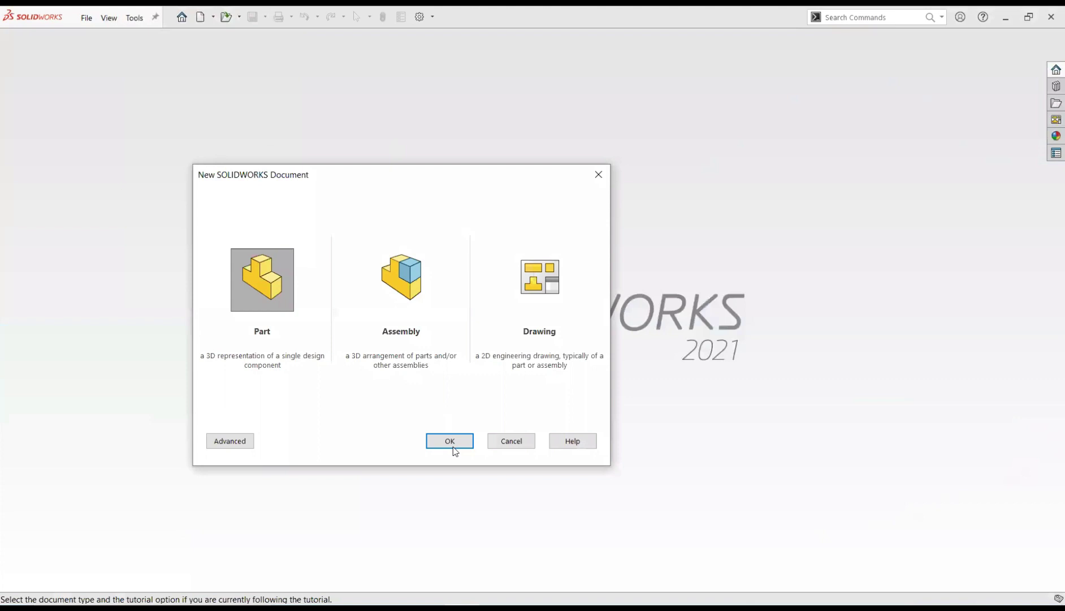
{"action": "left_click", "coordinate": [454, 447]}
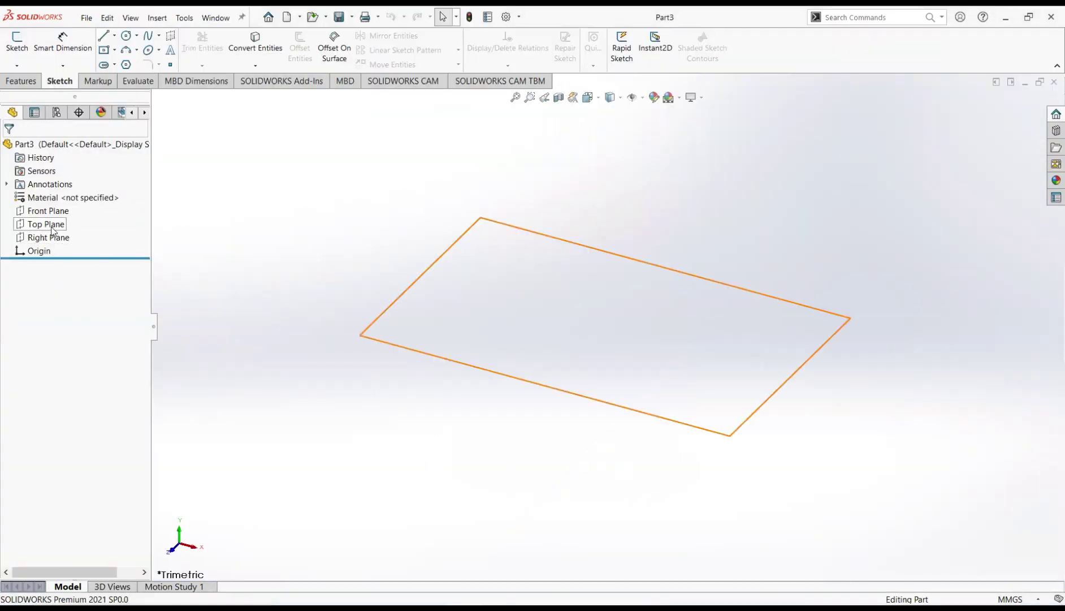
Start a sketch on the Top Plane and draw a circle centred on the origin
{"action": "left_click", "coordinate": [52, 229]}
{"action": "left_click", "coordinate": [57, 212]}
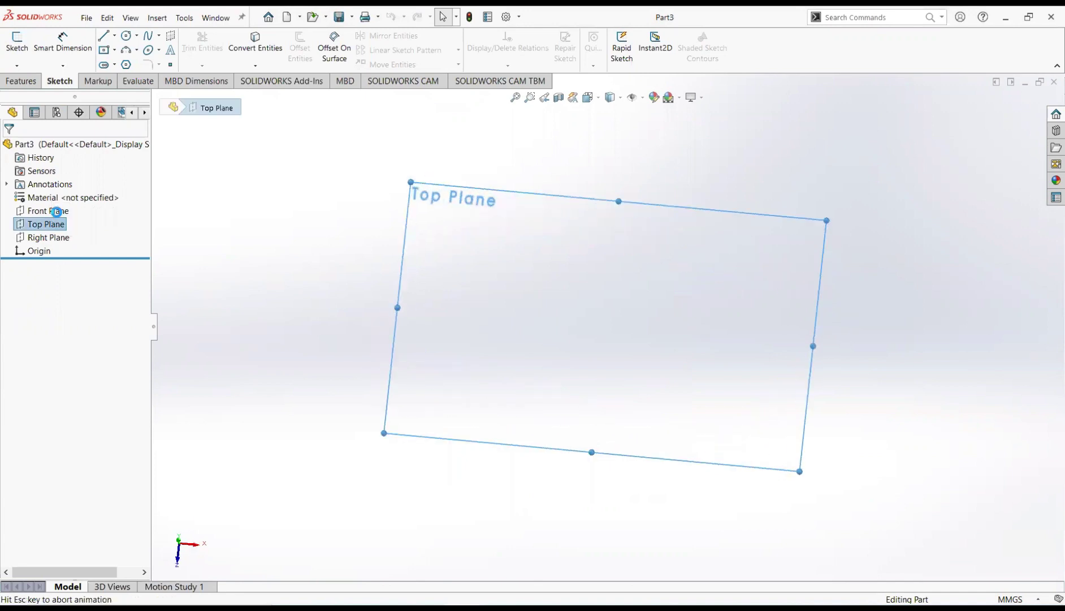
{"action": "left_click", "coordinate": [130, 38]}
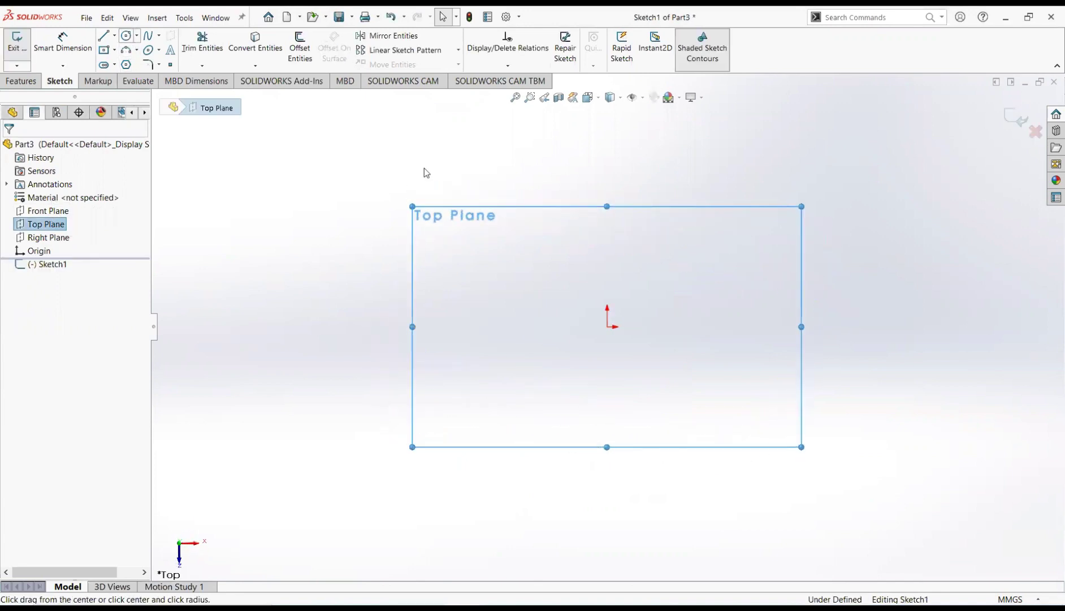
{"action": "left_click", "coordinate": [608, 326]}
{"action": "left_click", "coordinate": [696, 245]}
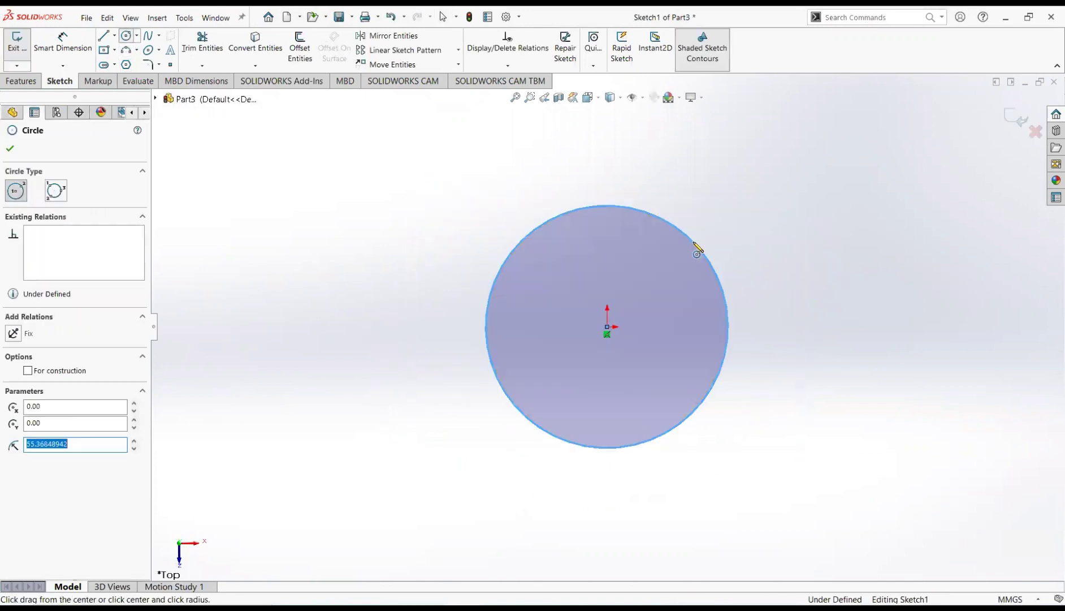
{"action": "left_click", "coordinate": [10, 148]}
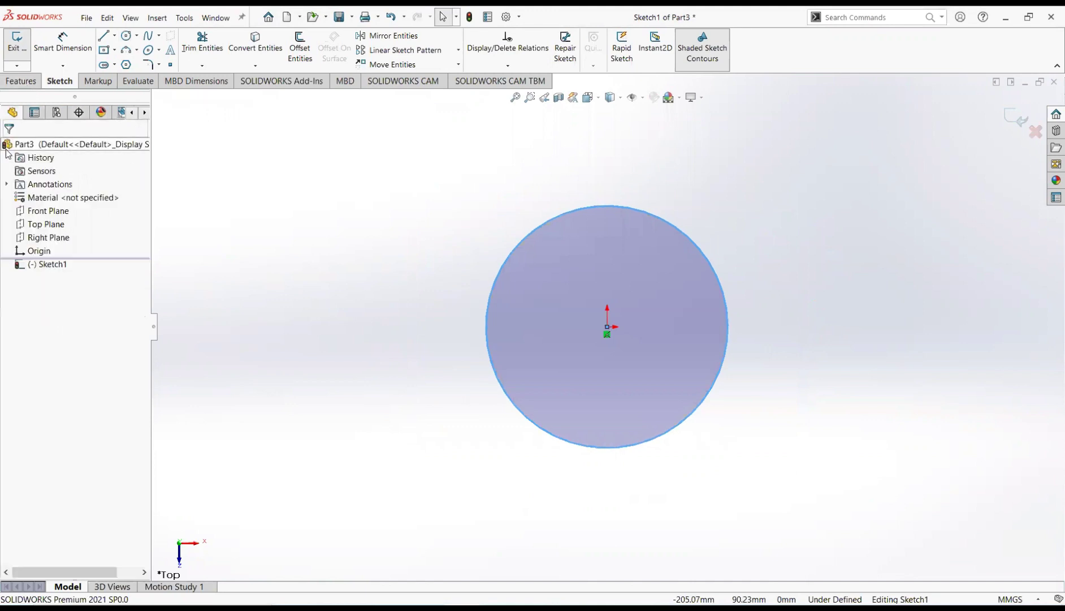
Dimension the circle's diameter to 30 mm
{"action": "left_click", "coordinate": [62, 42]}
{"action": "left_click", "coordinate": [503, 264]}
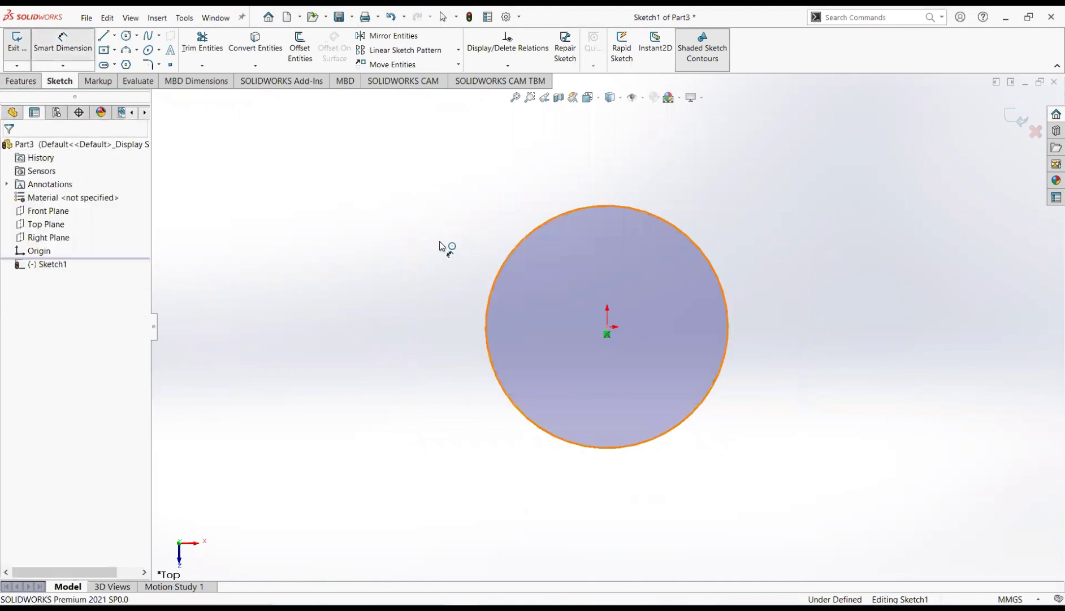
{"action": "left_click", "coordinate": [425, 243]}
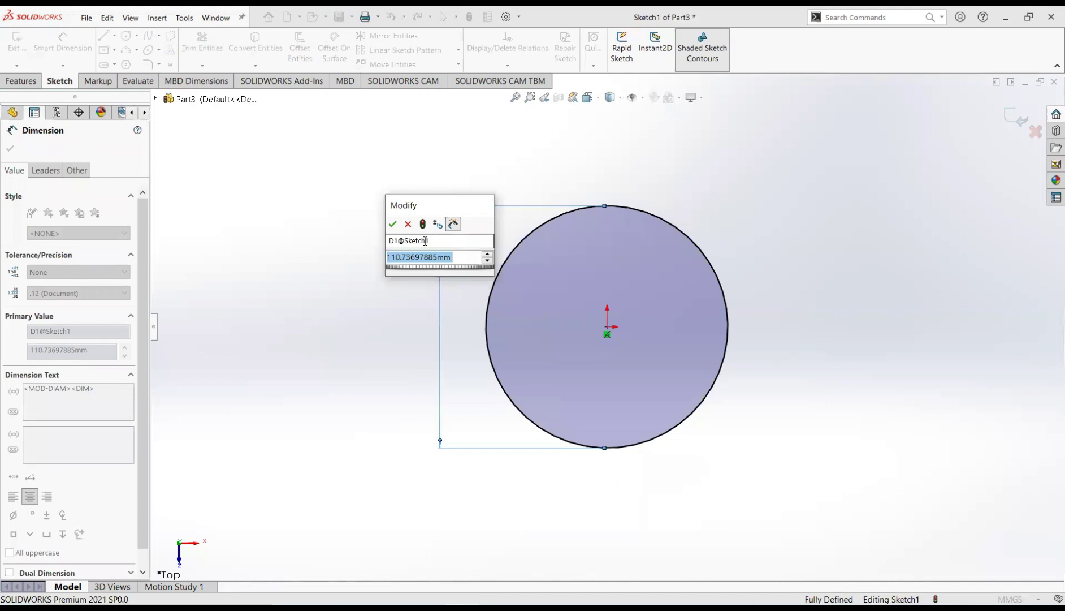
{"action": "type", "text": "3"}
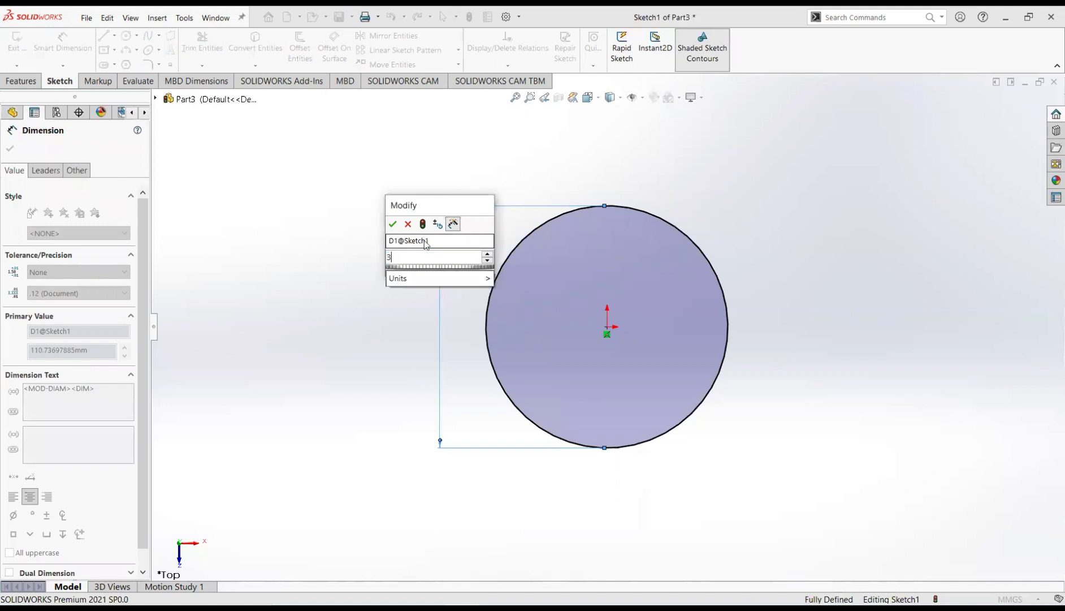
{"action": "type", "text": "330"}
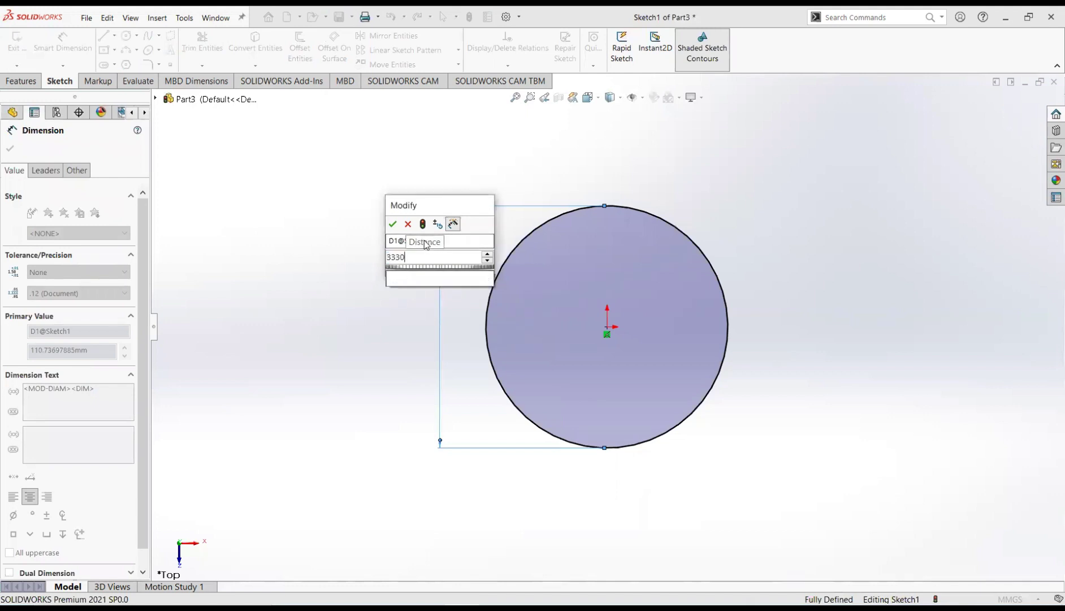
{"action": "key", "text": "BackSpace"}
{"action": "key", "text": "BackSpace"}
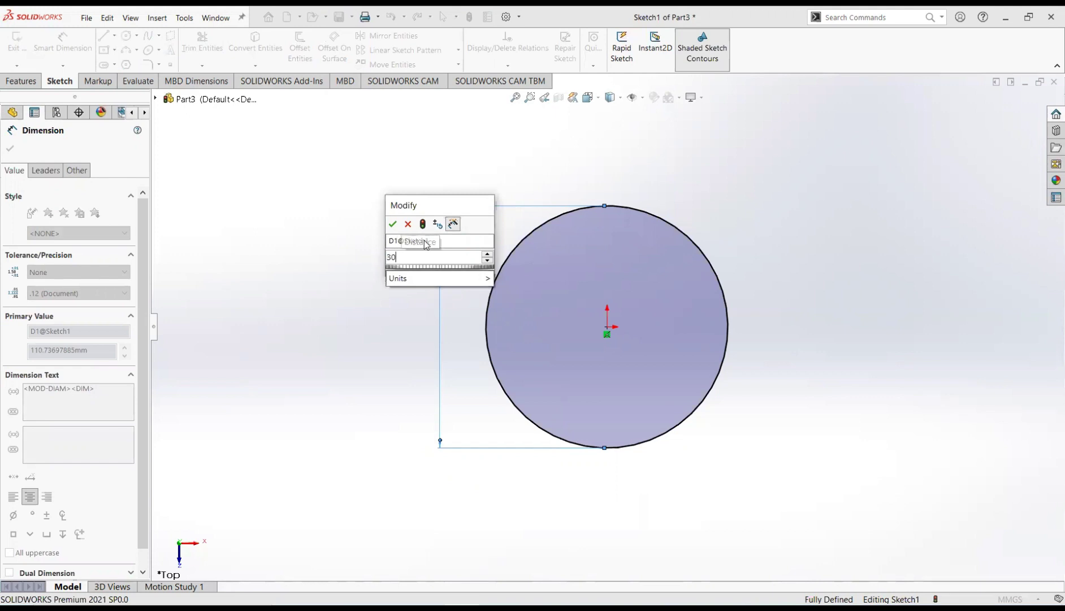
{"action": "key", "text": "Return"}
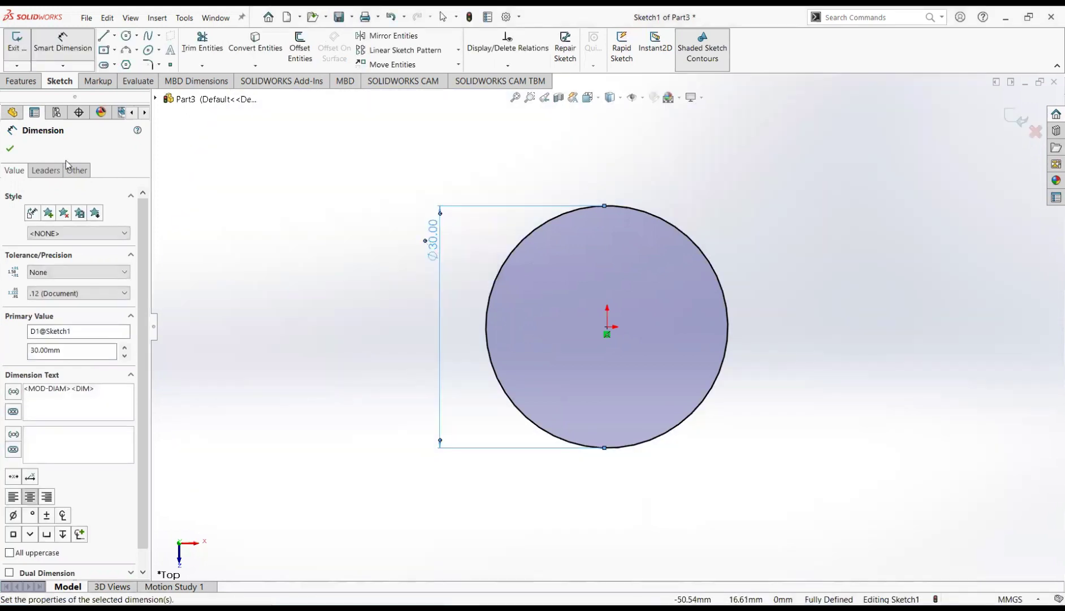
{"action": "left_click", "coordinate": [9, 149]}
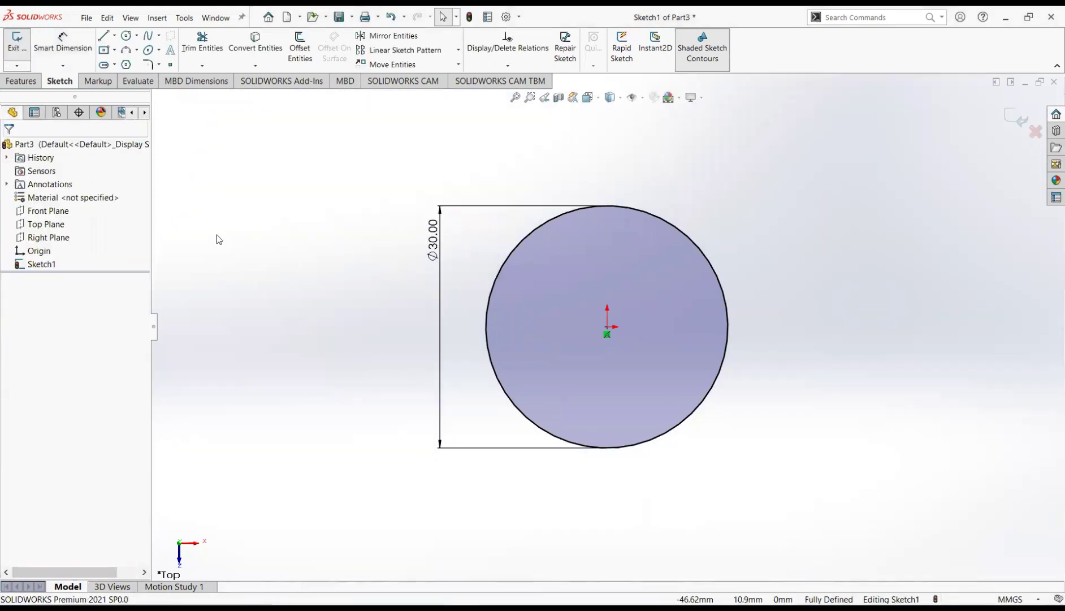
Exit Sketch1 and create Plane1 offset 20 mm from the Top Plane
{"action": "left_click", "coordinate": [1019, 114]}
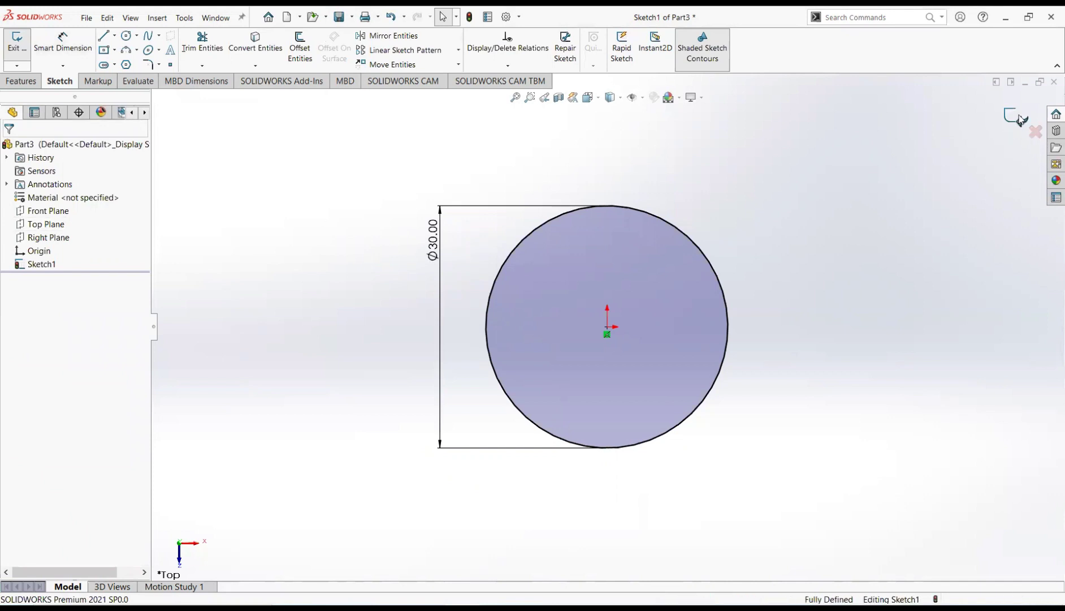
{"action": "left_click", "coordinate": [37, 225]}
{"action": "left_click", "coordinate": [99, 209]}
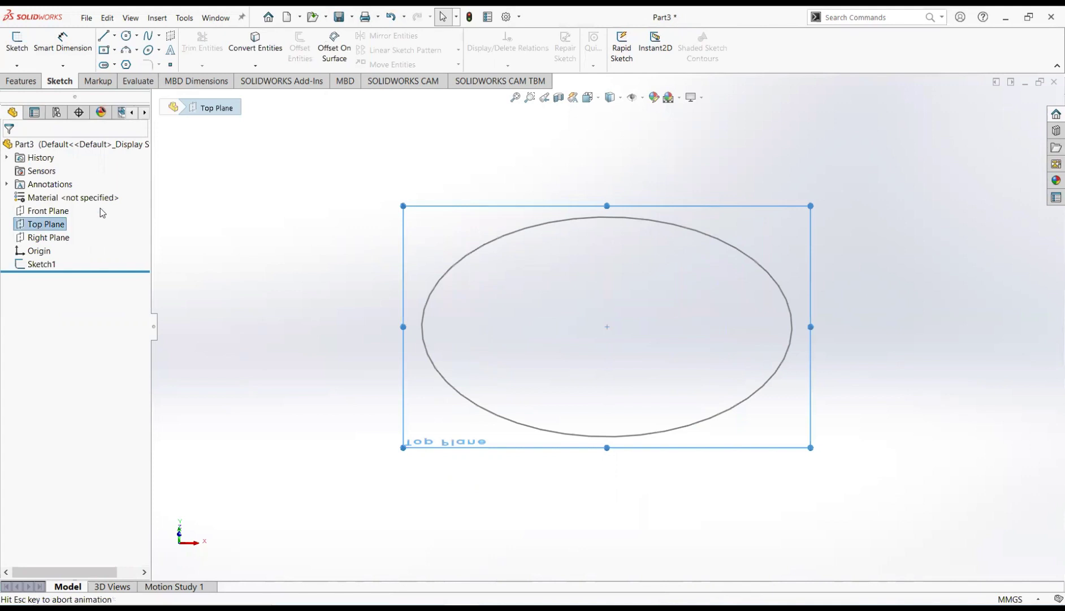
{"action": "left_click", "coordinate": [20, 81]}
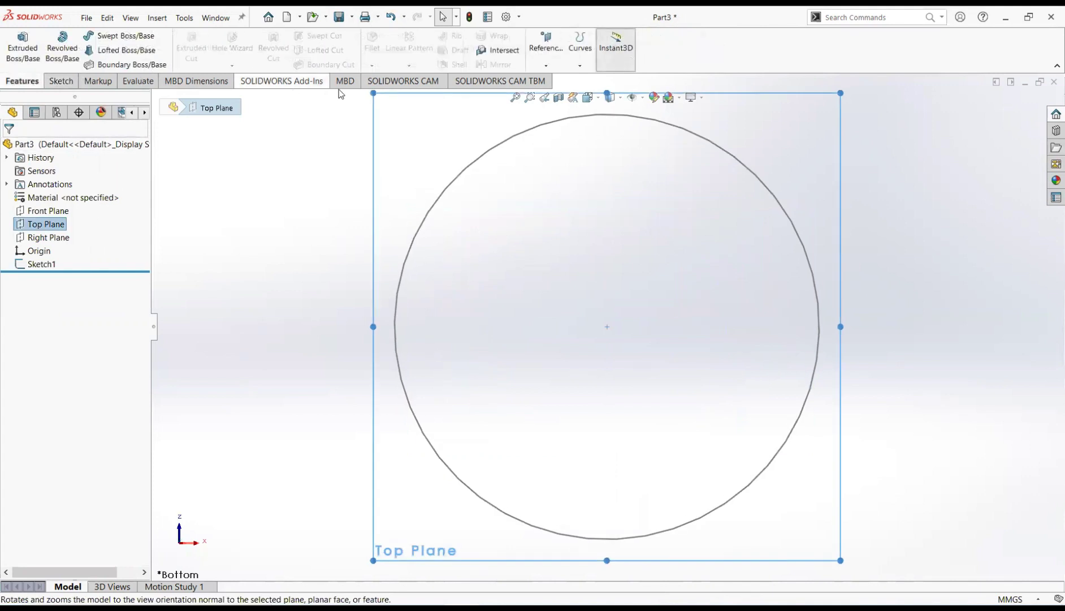
{"action": "left_click", "coordinate": [546, 66]}
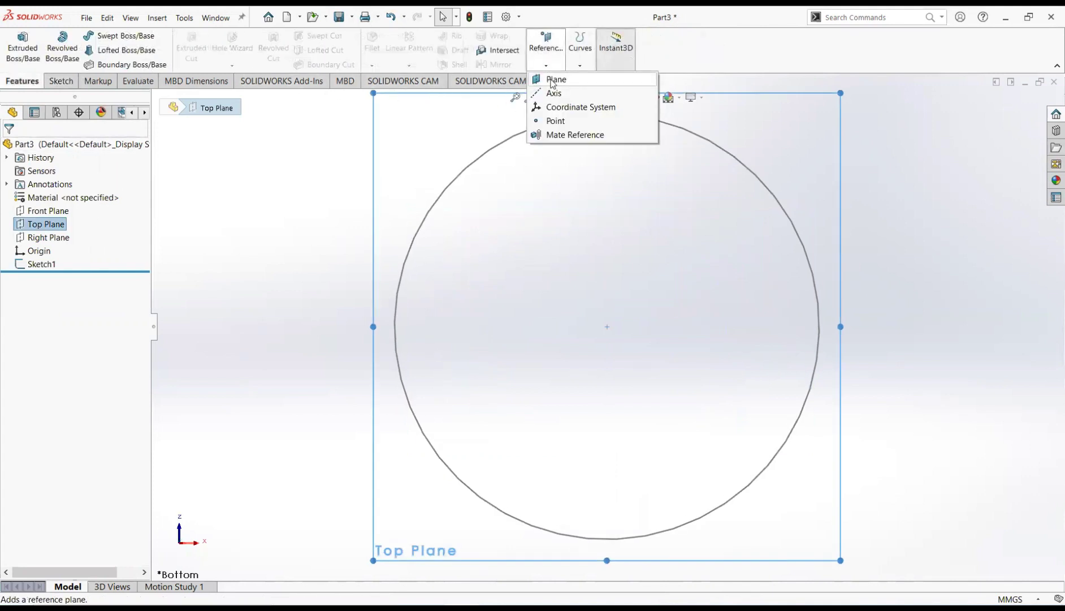
{"action": "left_click", "coordinate": [552, 83]}
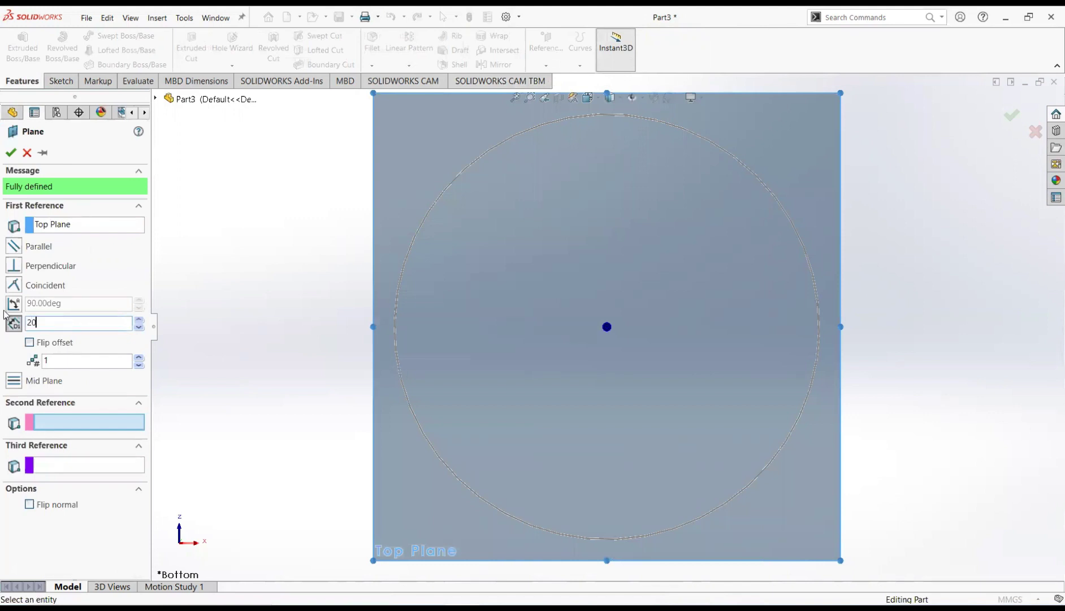
{"action": "key", "text": "Return"}
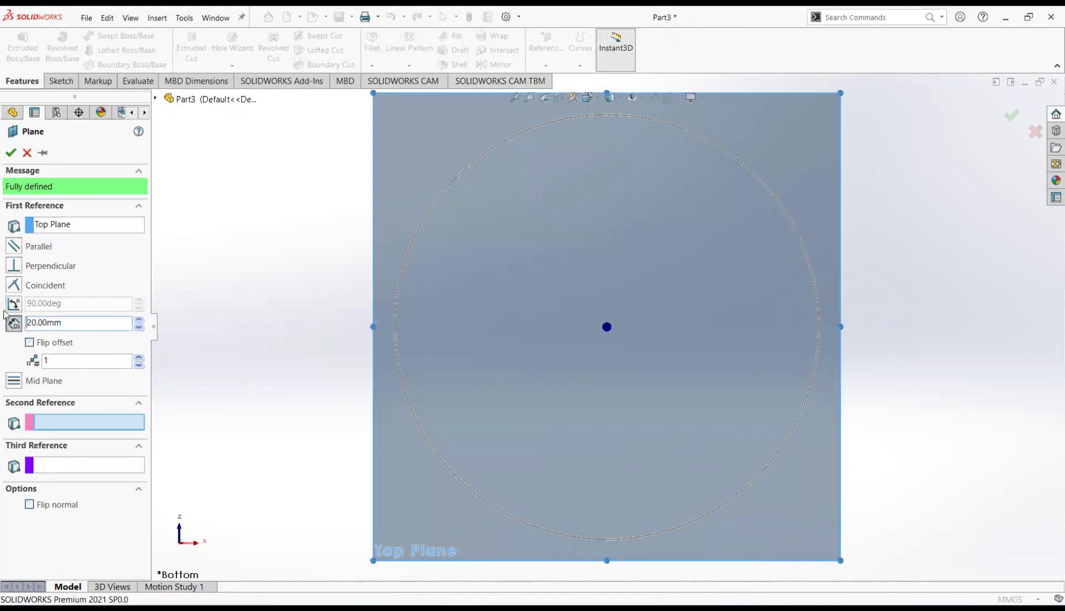
{"action": "left_click", "coordinate": [13, 152]}
{"action": "middle_click_drag", "start_coordinate": [558, 276], "coordinate": [636, 308]}
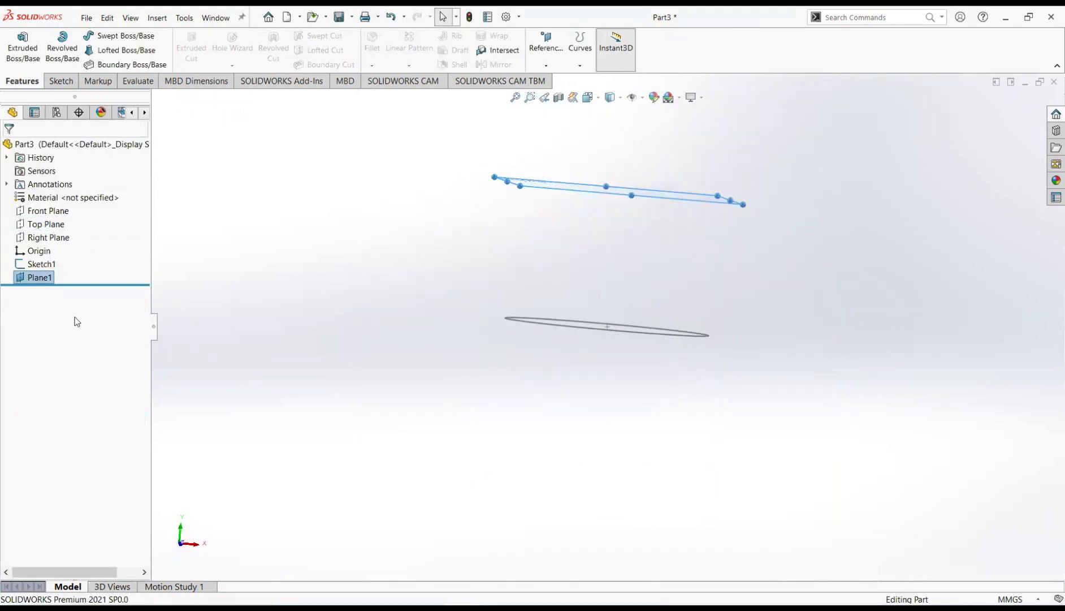
Start a sketch on Plane1 and draw a circle centred on the origin
{"action": "left_click", "coordinate": [53, 276]}
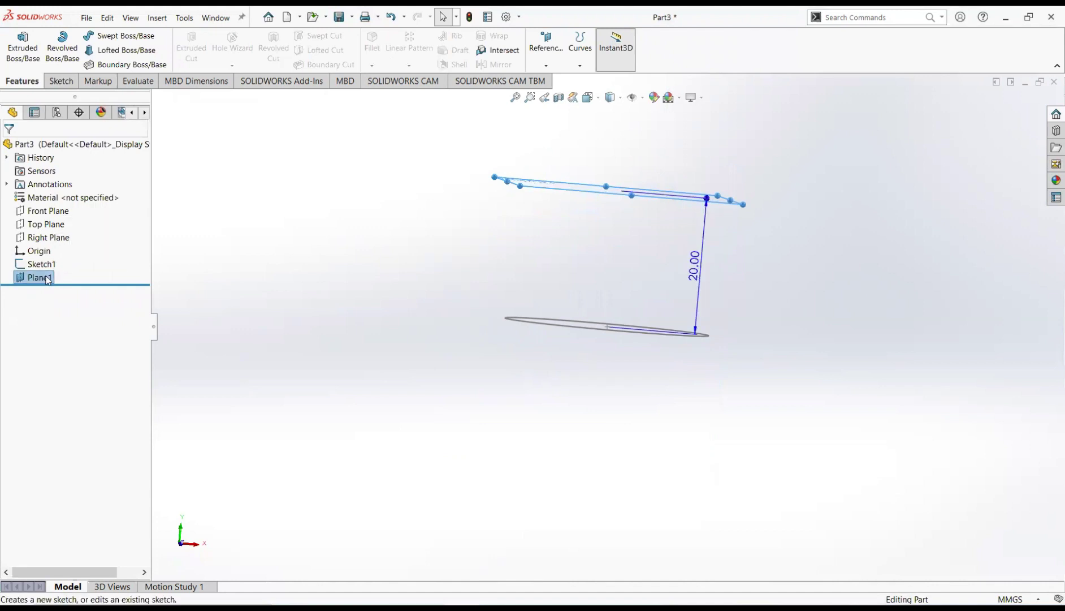
{"action": "right_click", "coordinate": [48, 278]}
{"action": "left_click", "coordinate": [55, 261]}
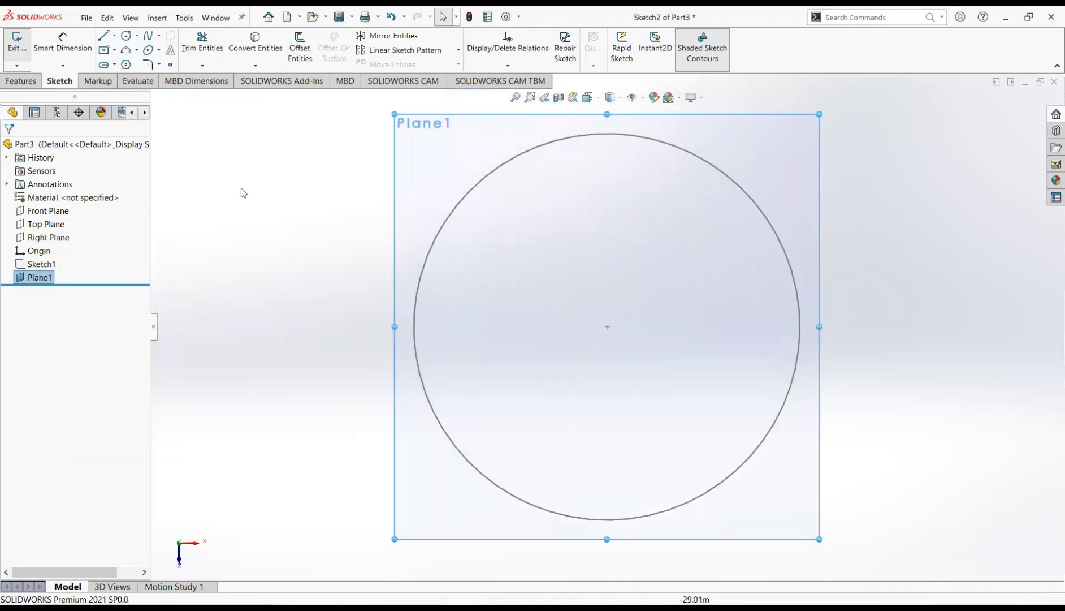
{"action": "left_click", "coordinate": [128, 36]}
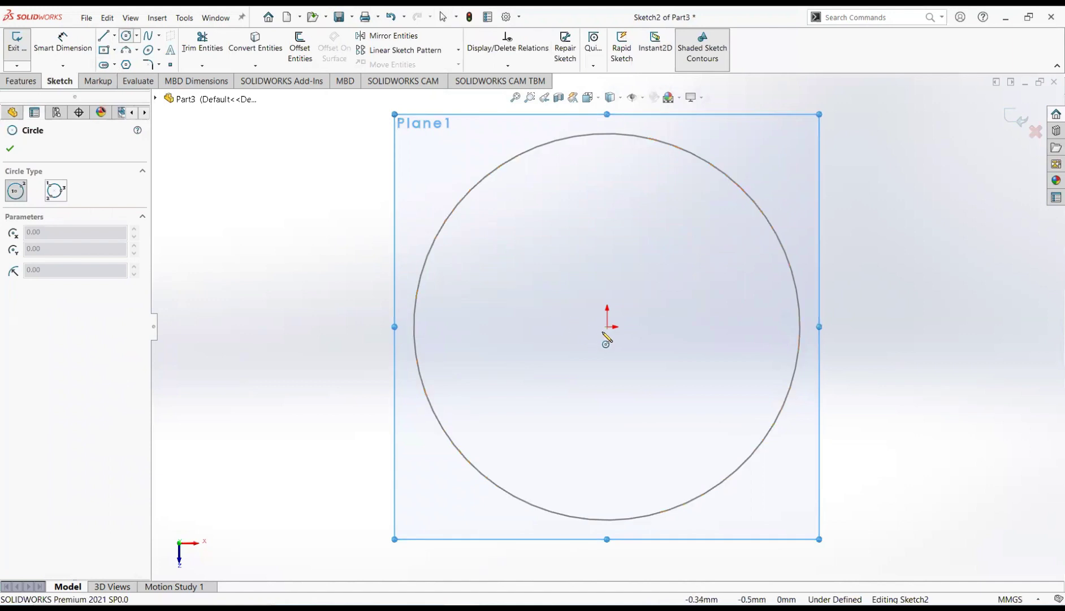
{"action": "left_click", "coordinate": [609, 327]}
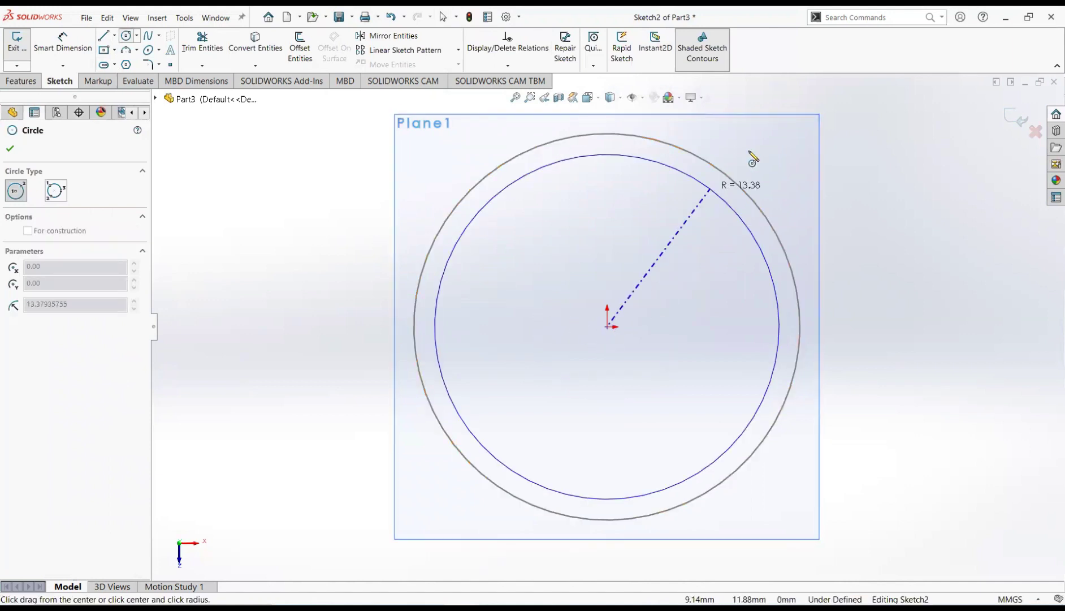
{"action": "left_click", "coordinate": [808, 131]}
{"action": "key", "text": "f"}
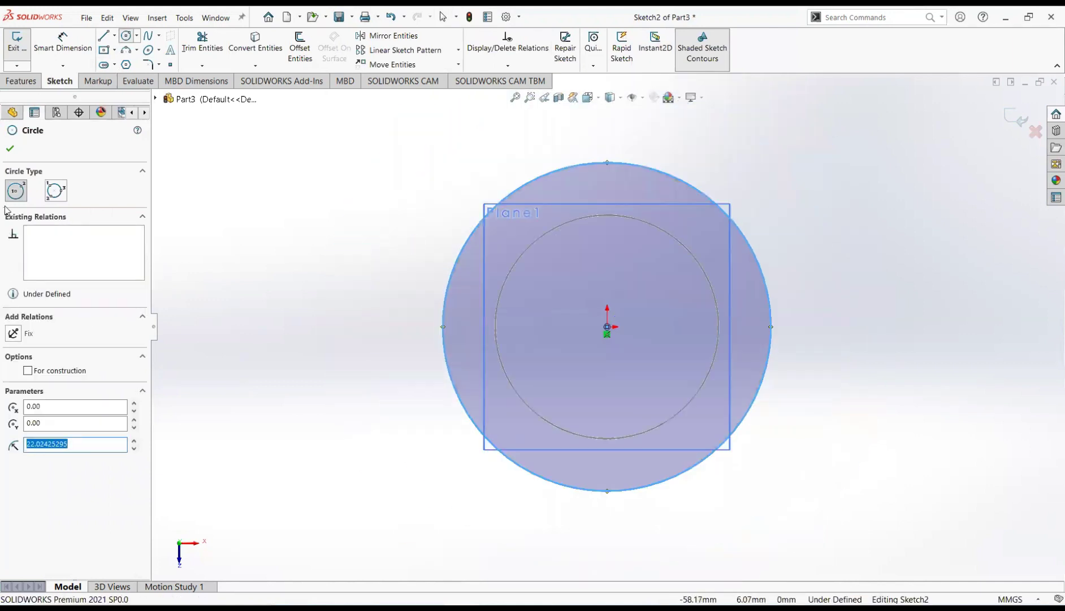
{"action": "left_click", "coordinate": [10, 148]}
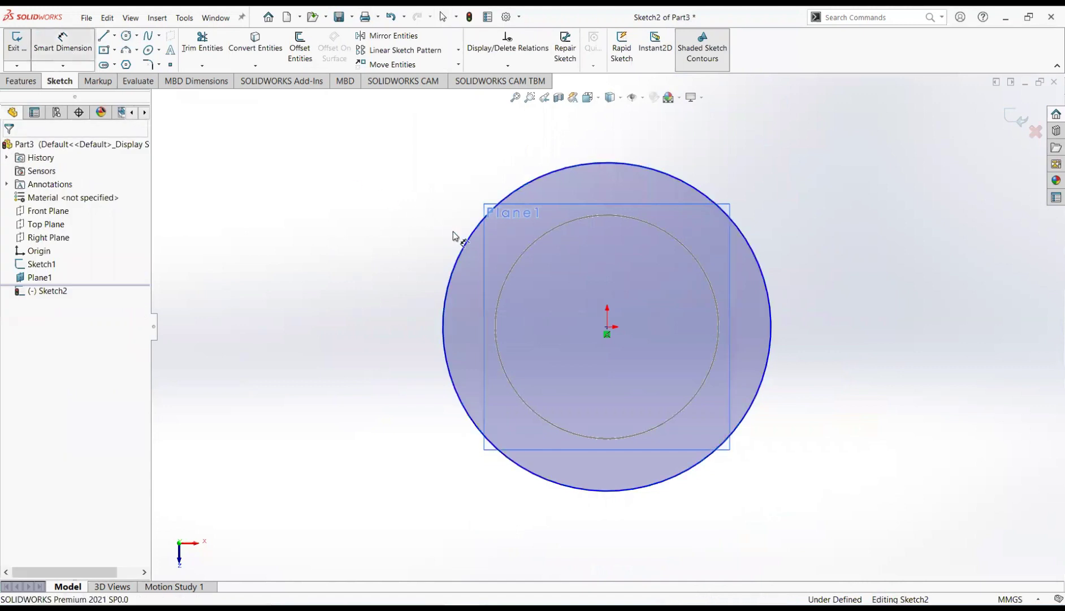
Dimension the Plane1 circle to a 114 mm diameter
{"action": "left_click", "coordinate": [465, 245]}
{"action": "left_click", "coordinate": [404, 220]}
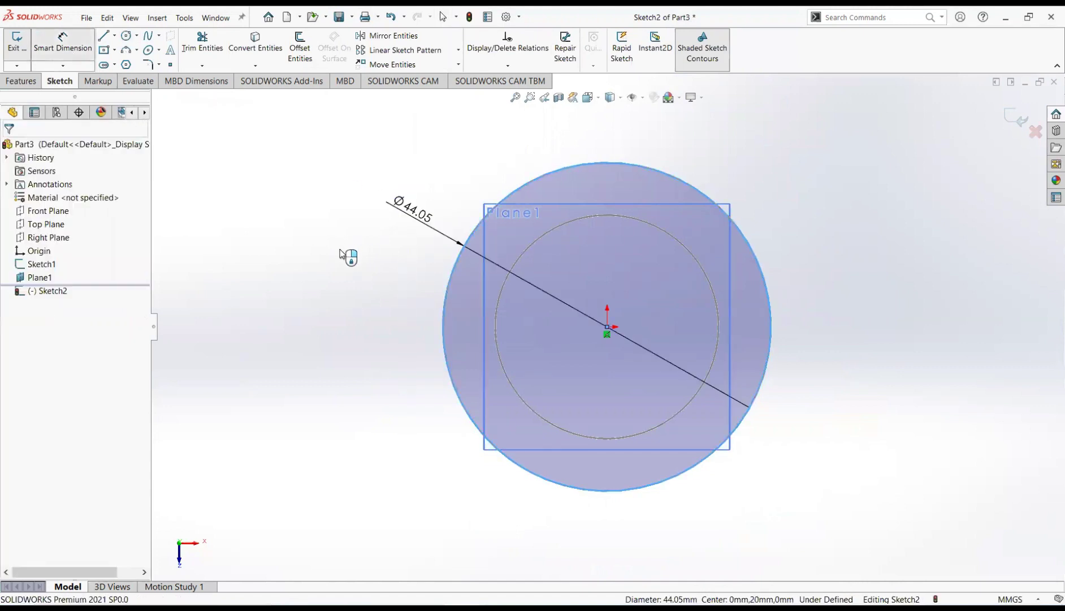
{"action": "left_click", "coordinate": [341, 250]}
{"action": "type", "text": "114"}
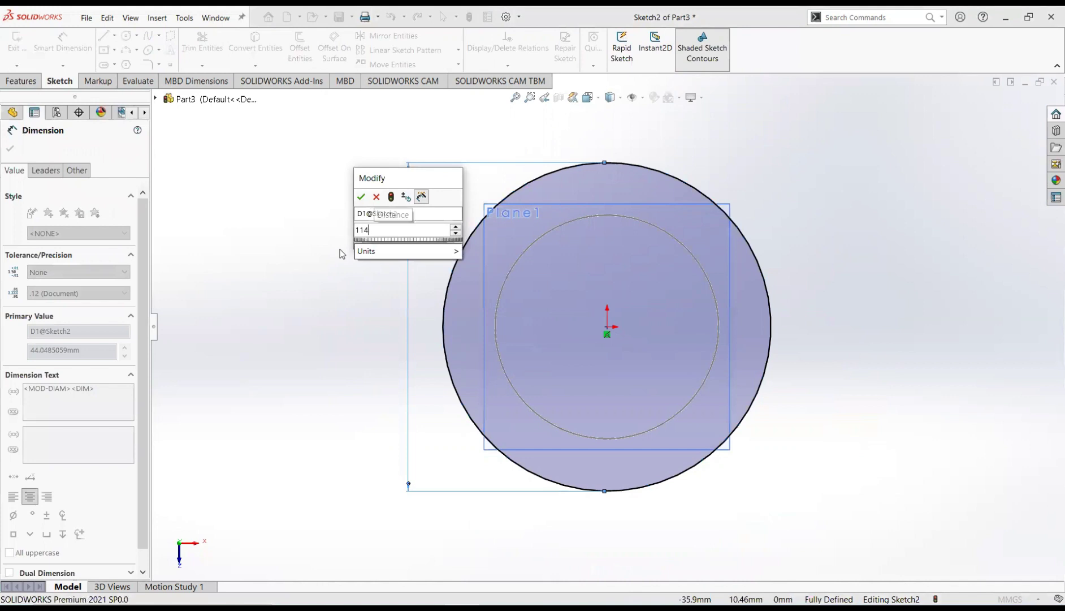
{"action": "key", "text": "Return"}
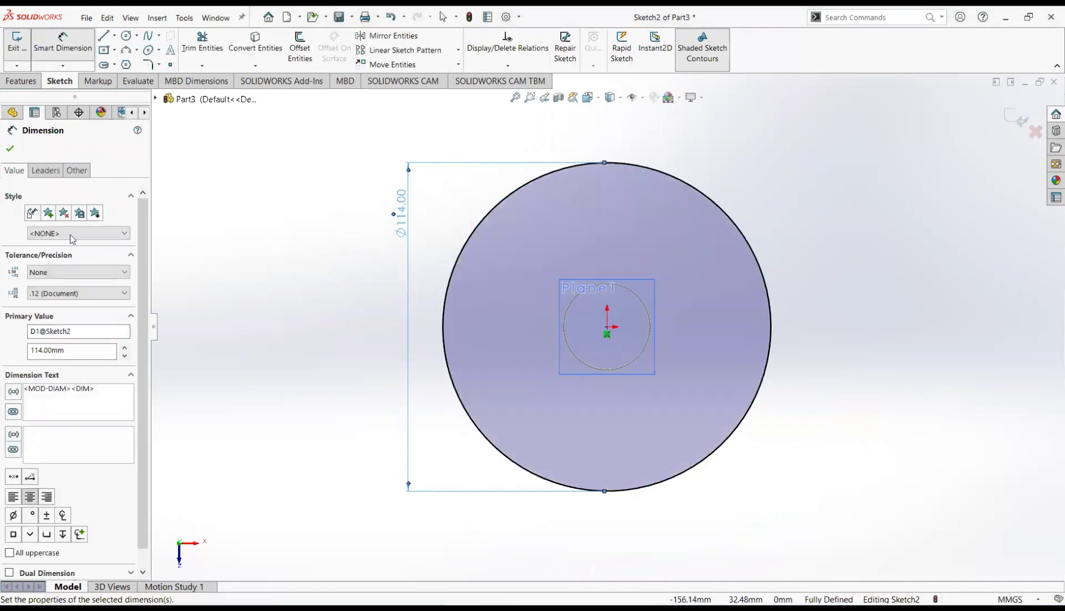
{"action": "left_click", "coordinate": [255, 245]}
{"action": "mouse_move", "coordinate": [586, 333]}
{"action": "middle_mouse_down"}
{"action": "mouse_move", "coordinate": [588, 160]}
{"action": "mouse_move", "coordinate": [601, 147]}
{"action": "mouse_move", "coordinate": [591, 192]}
{"action": "middle_mouse_up"}
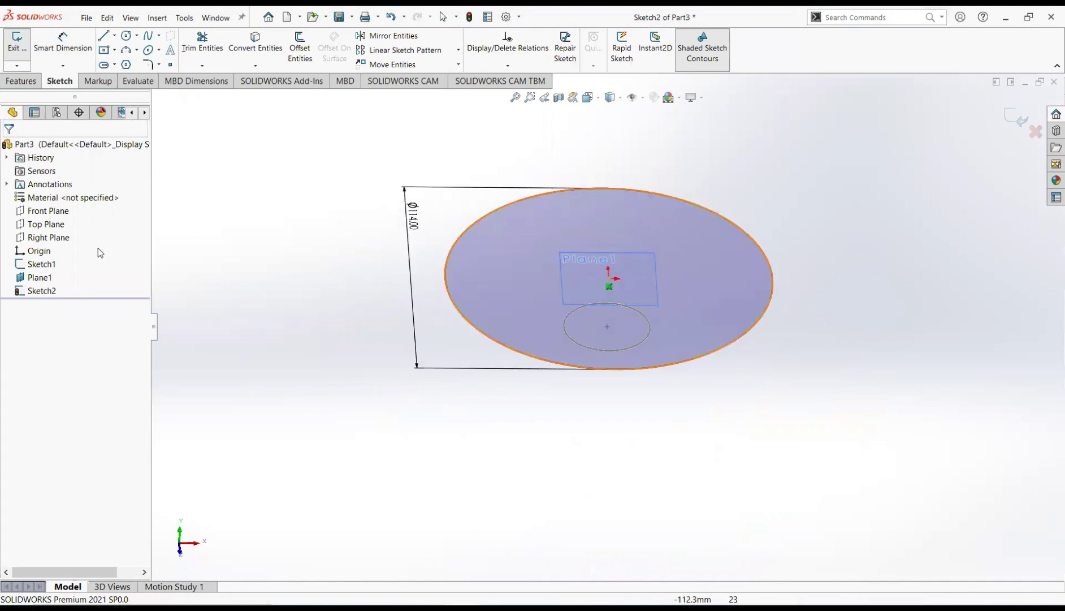
Exit Sketch2 and turn the view normal to the Top Plane
{"action": "left_click", "coordinate": [1018, 121]}
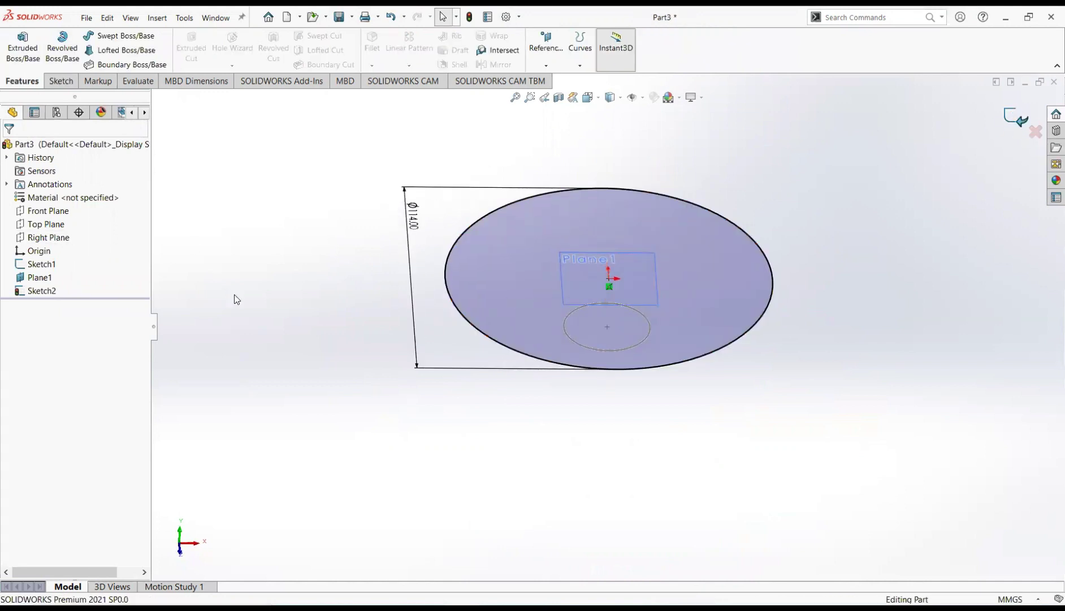
{"action": "left_click", "coordinate": [49, 225]}
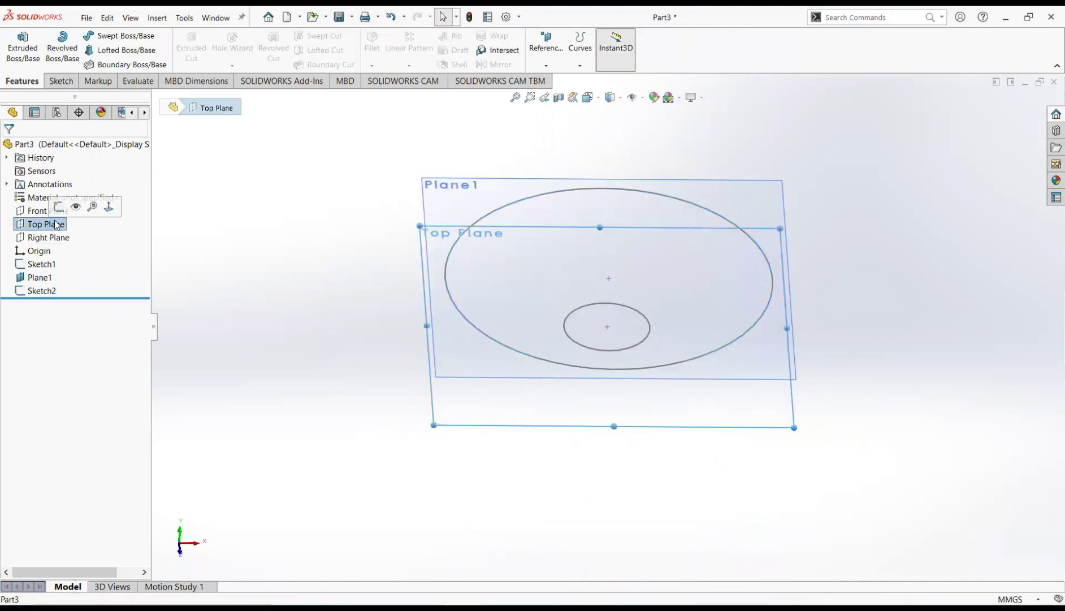
{"action": "left_click", "coordinate": [109, 207]}
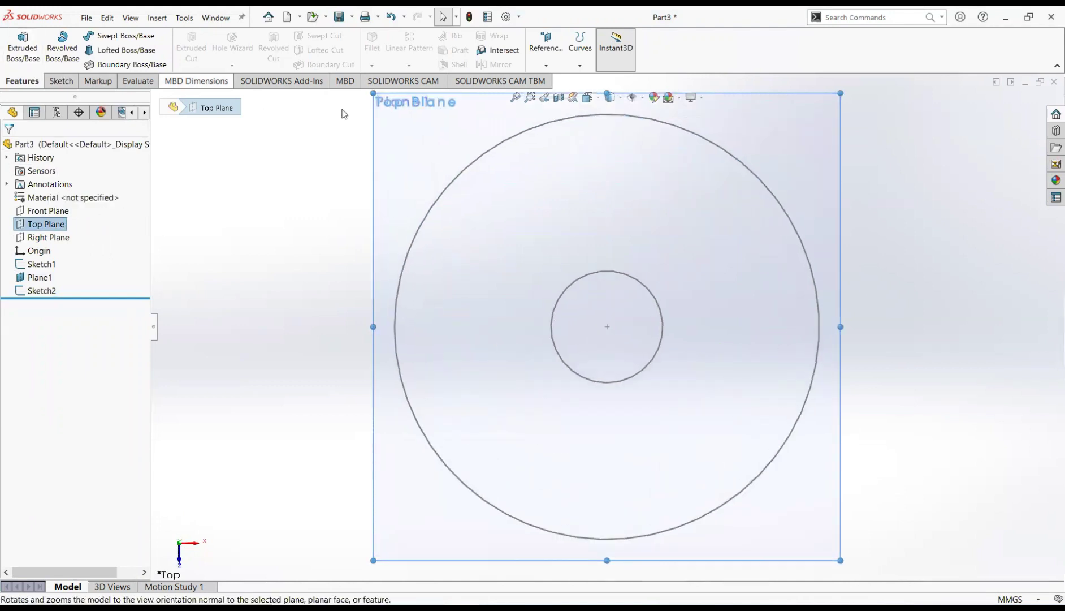
Create Plane2 parallel to the Top Plane at a 130 mm offset
{"action": "left_click", "coordinate": [546, 65]}
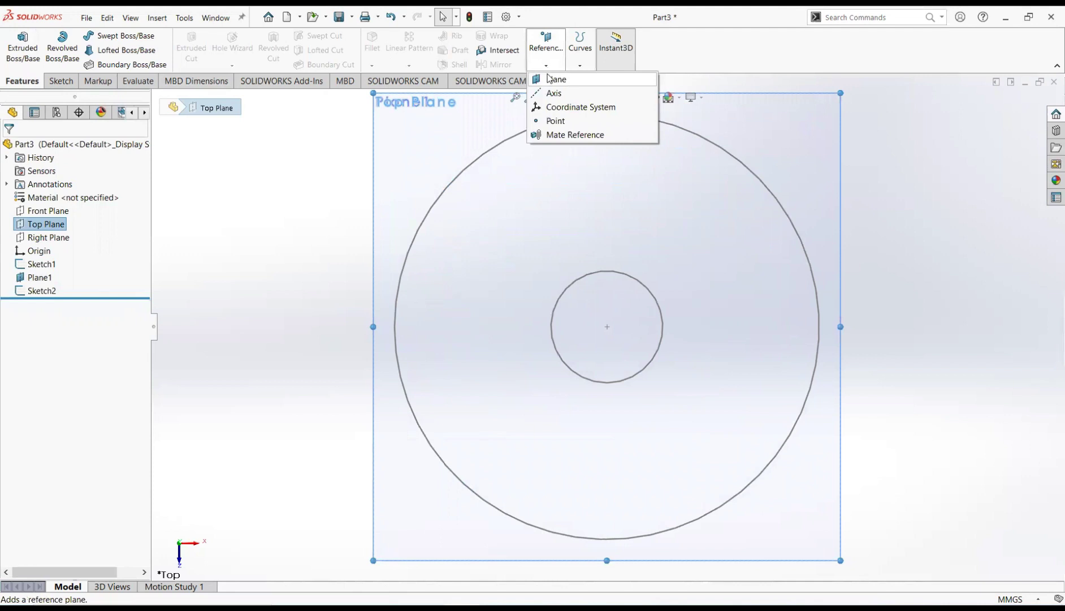
{"action": "left_click", "coordinate": [549, 78]}
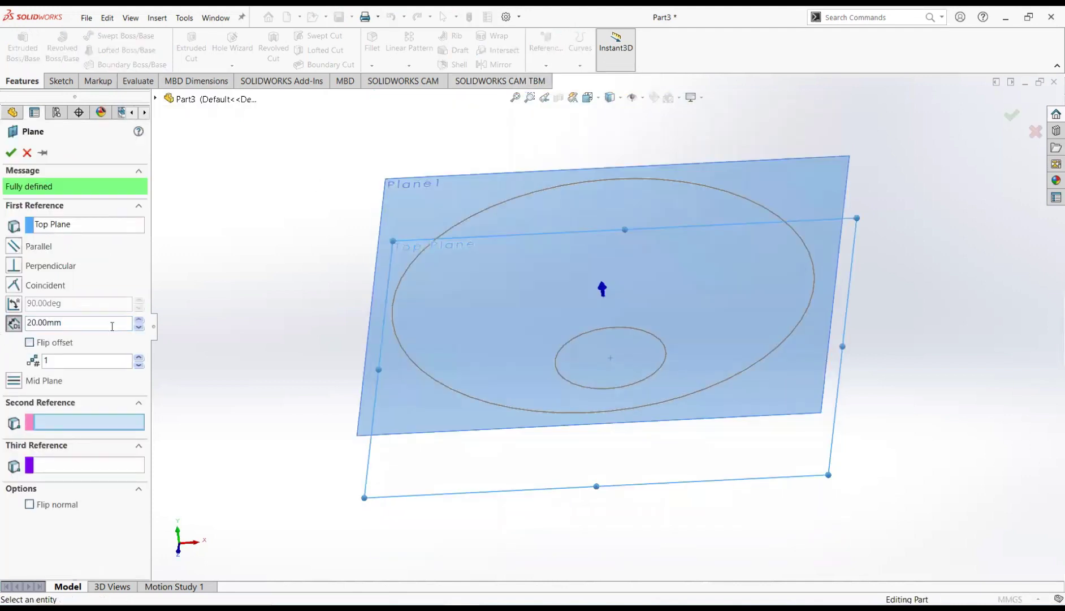
{"action": "left_click_drag", "start_coordinate": [112, 327], "coordinate": [1, 310]}
{"action": "key", "text": "Return"}
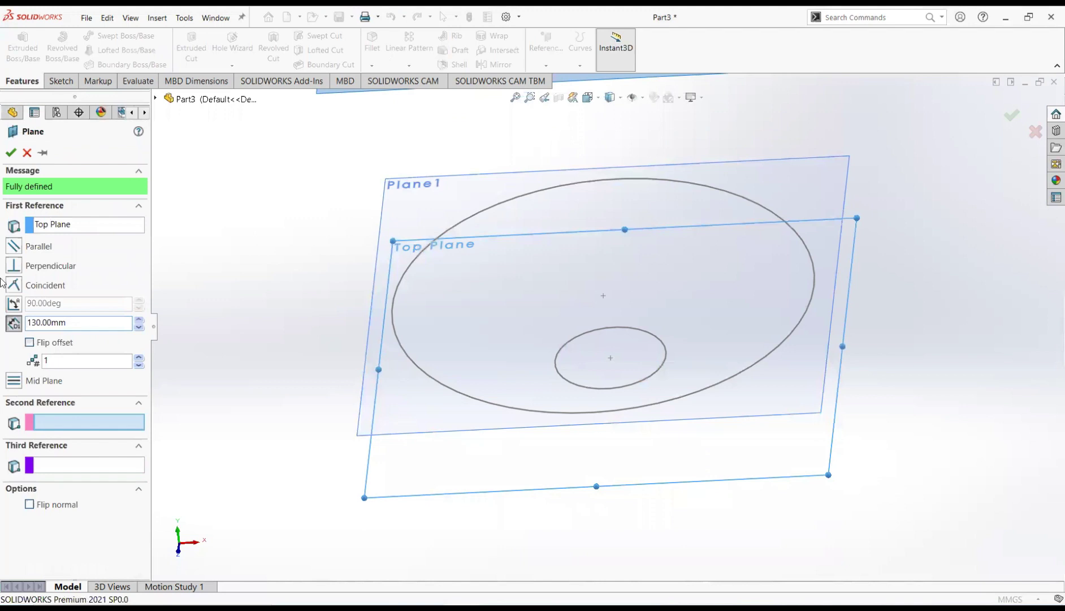
{"action": "left_click", "coordinate": [11, 151]}
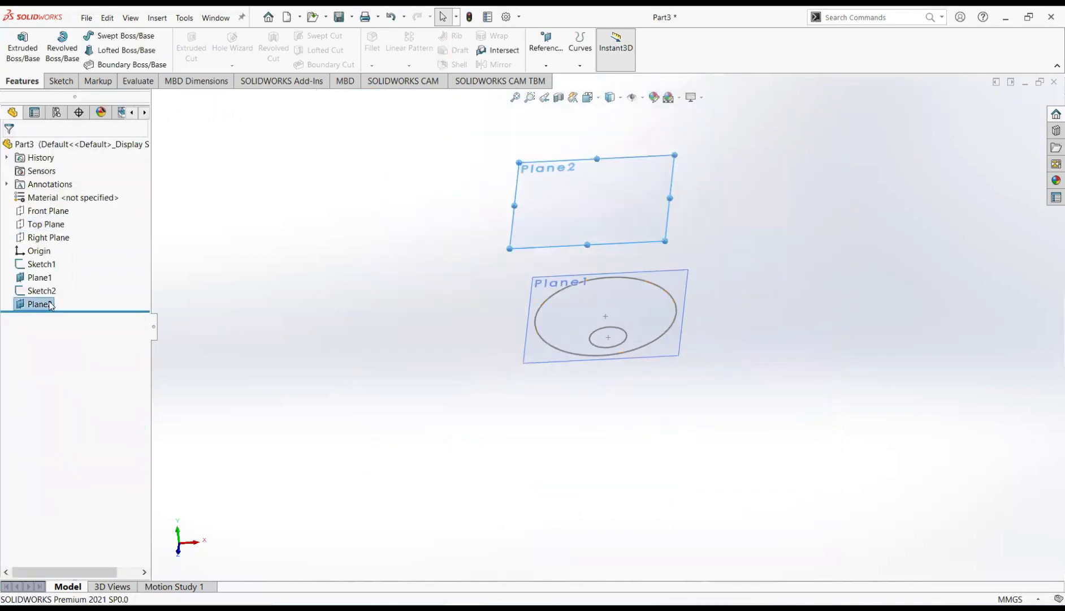
Start a sketch on Plane2 and draw a circle centred on the origin
{"action": "right_click", "coordinate": [49, 306]}
{"action": "left_click", "coordinate": [55, 291]}
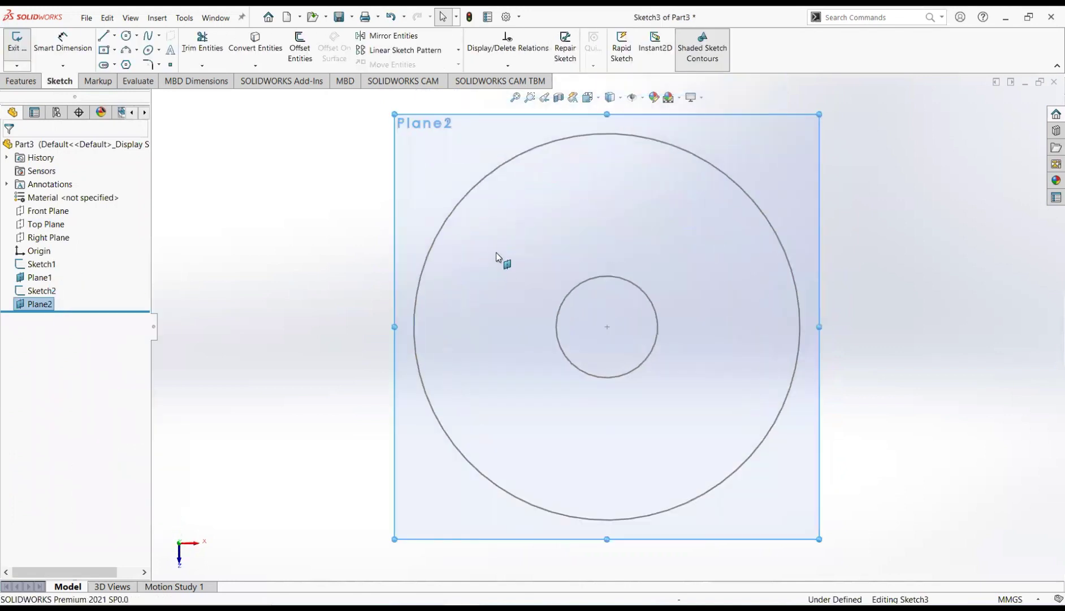
{"action": "left_click", "coordinate": [126, 36]}
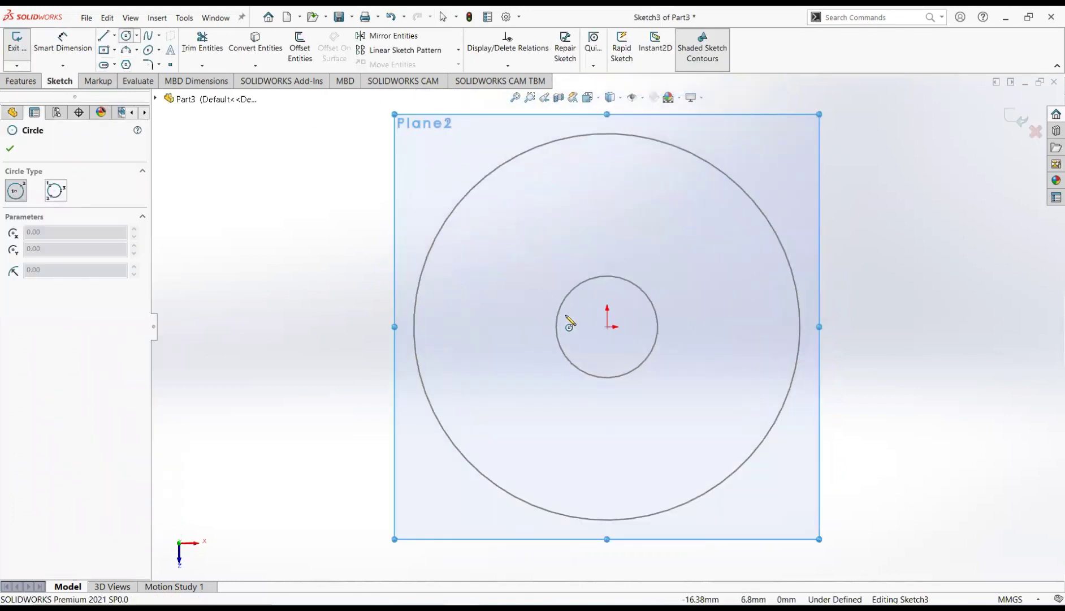
{"action": "left_click", "coordinate": [607, 326]}
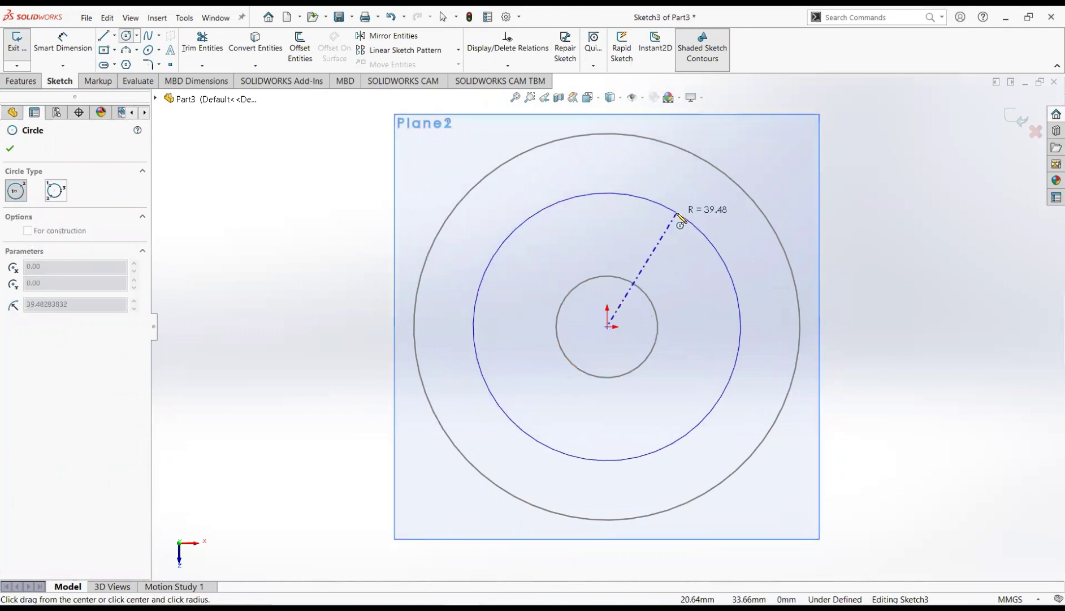
{"action": "left_click", "coordinate": [683, 221]}
{"action": "right_click", "coordinate": [681, 216]}
{"action": "left_click", "coordinate": [713, 222]}
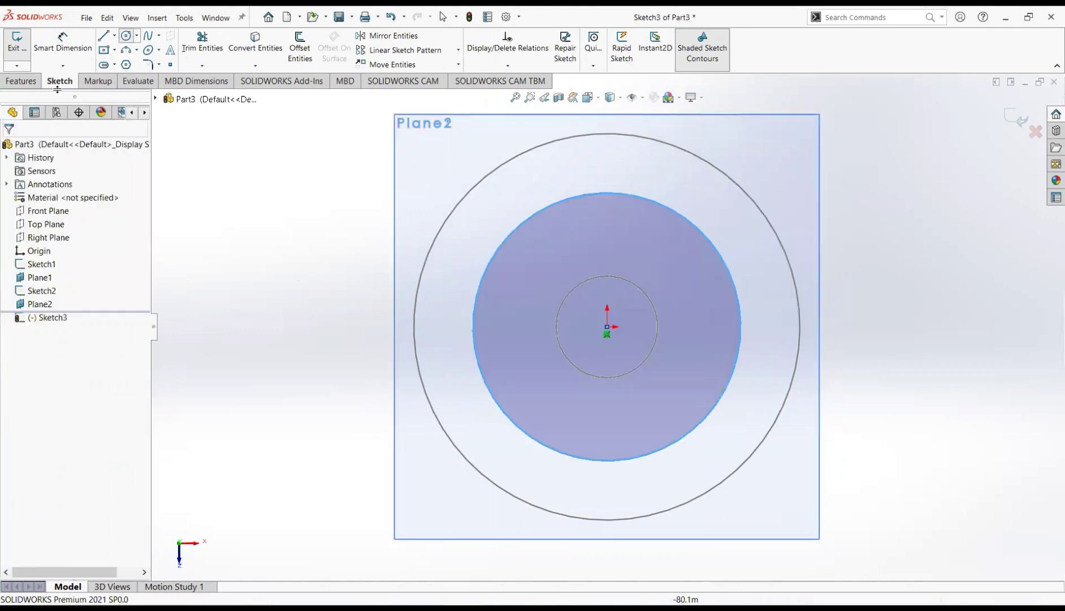
Dimension the Plane2 circle to a 90 mm diameter and exit Sketch3
{"action": "left_click", "coordinate": [62, 44]}
{"action": "left_click", "coordinate": [476, 292]}
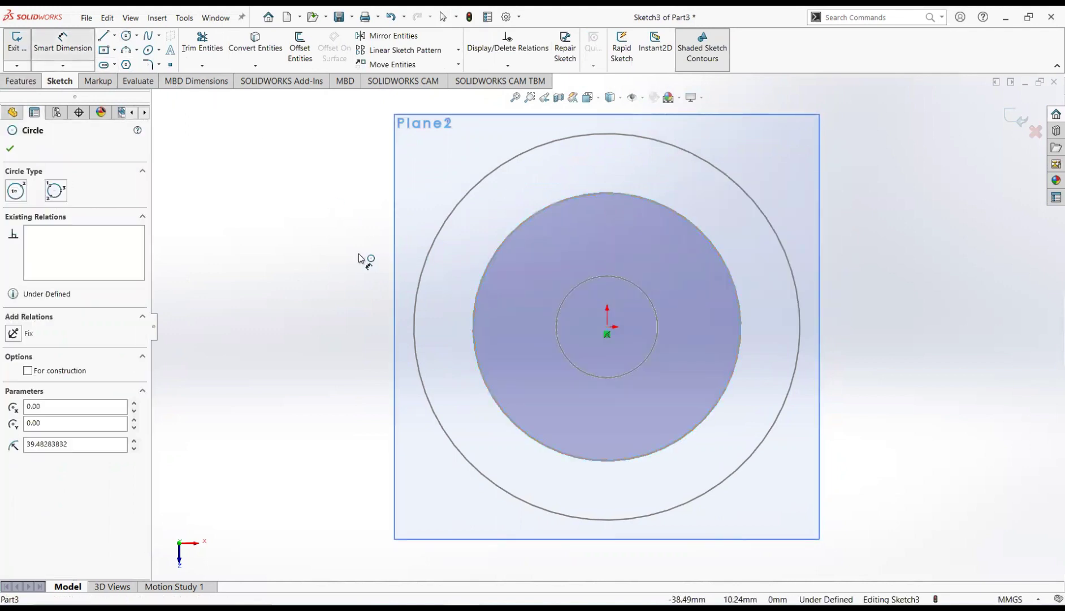
{"action": "left_click", "coordinate": [387, 258]}
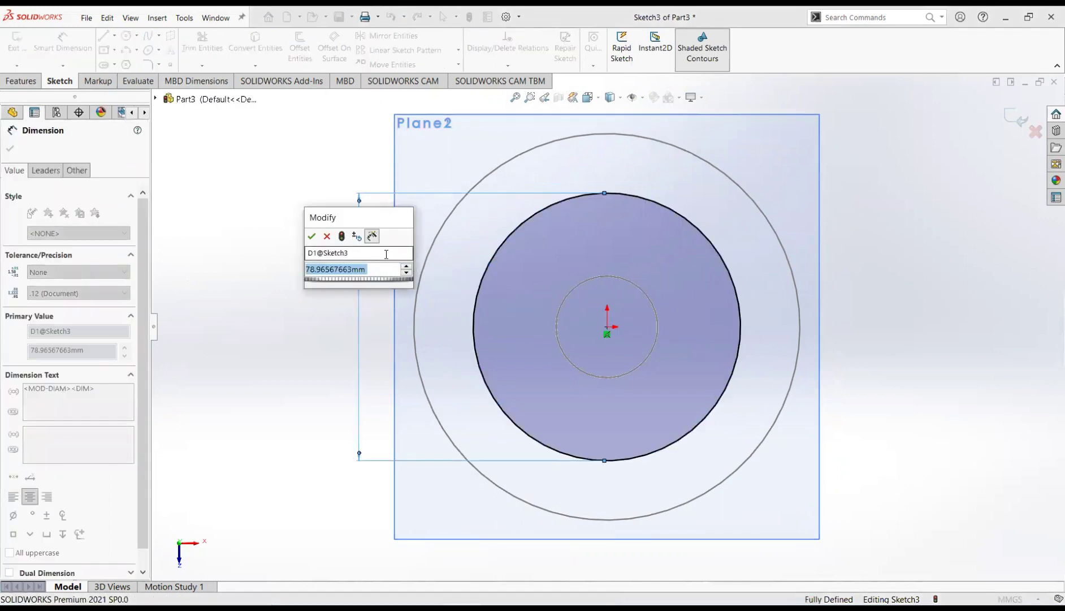
{"action": "type", "text": "90"}
{"action": "key", "text": "Return"}
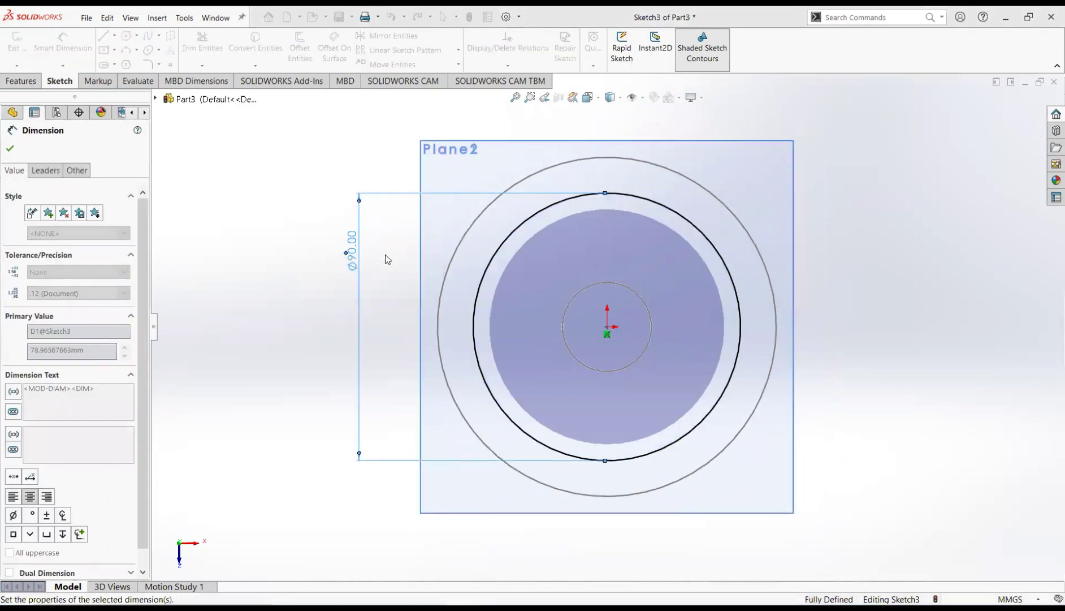
{"action": "key", "text": "Escape"}
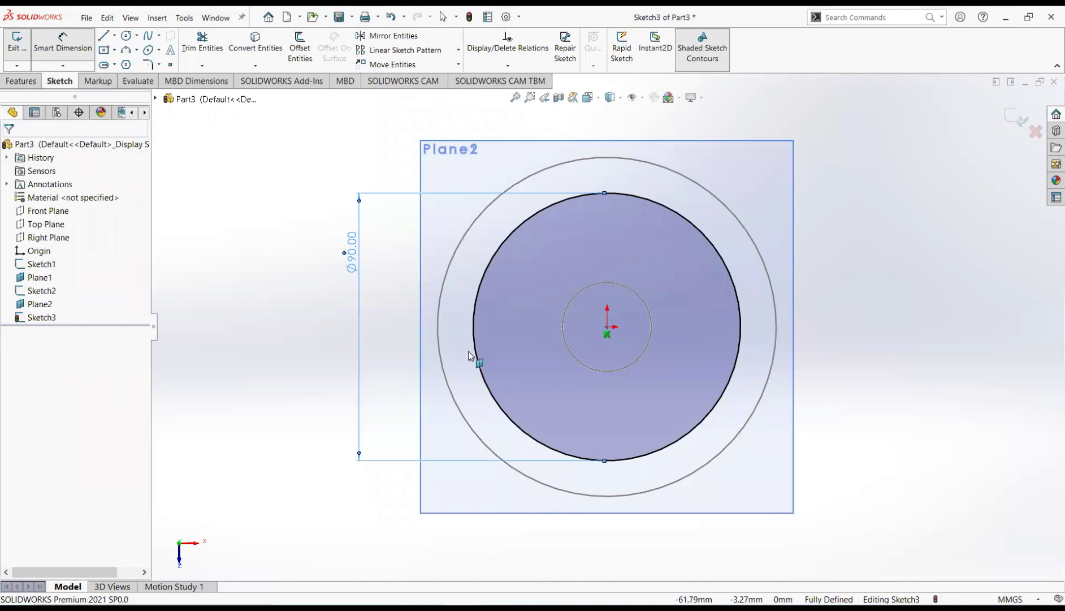
{"action": "middle_click_drag", "start_coordinate": [475, 356], "coordinate": [981, 144]}
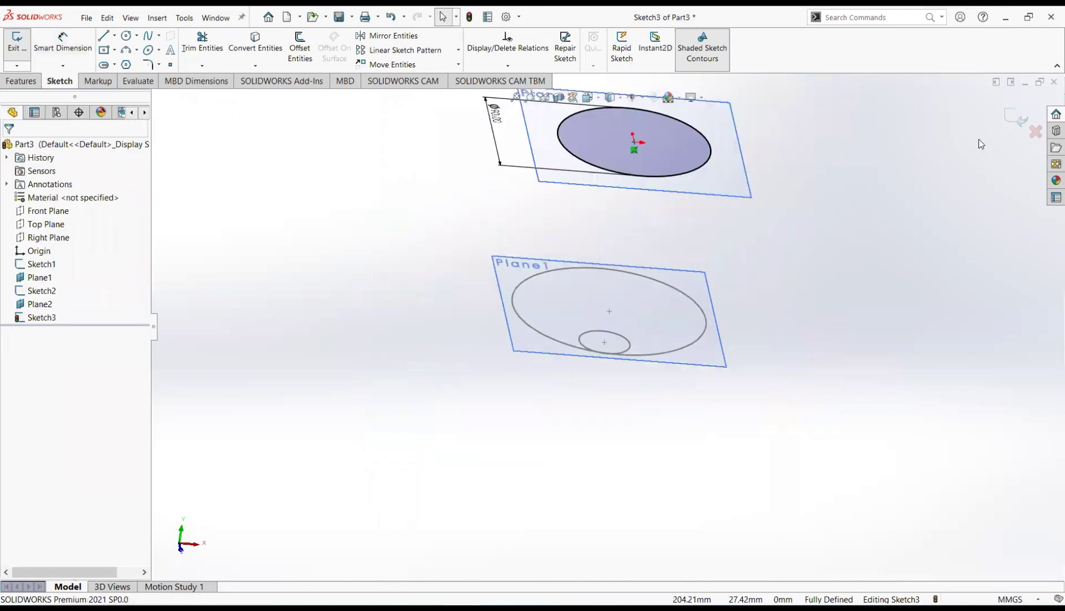
{"action": "left_click", "coordinate": [1017, 113]}
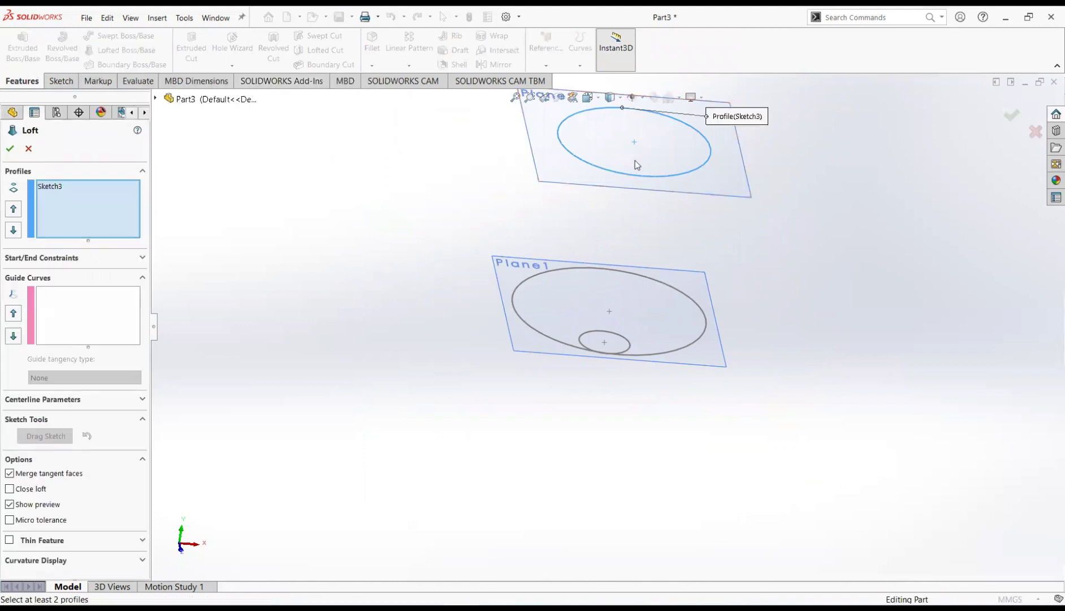
Loft through Sketch3, Sketch2 and Sketch1 in that order to form the solid vase
{"action": "left_click", "coordinate": [634, 175]}
{"action": "left_click", "coordinate": [633, 175]}
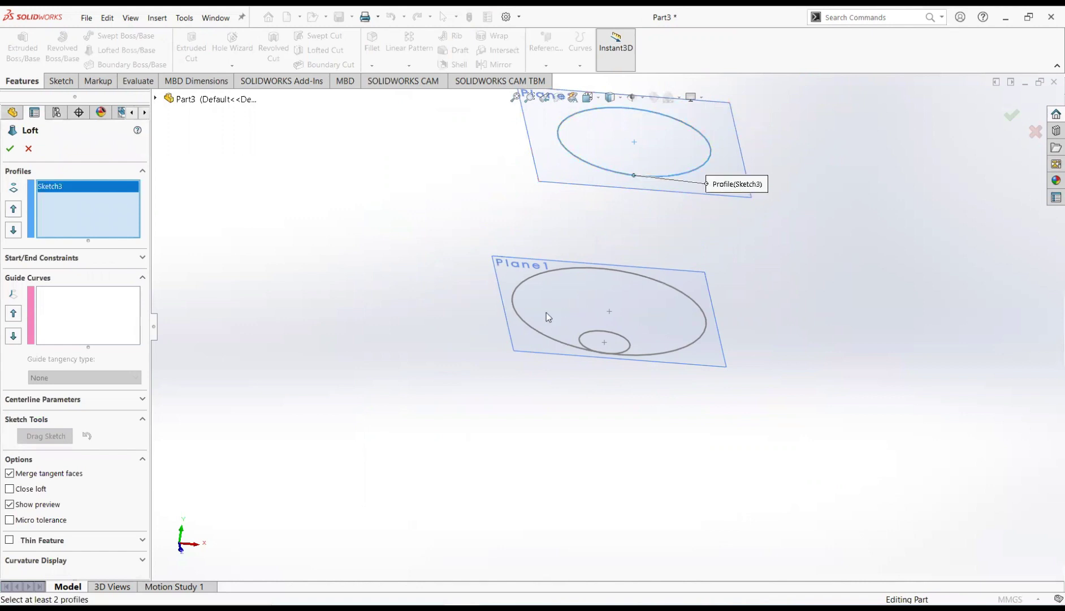
{"action": "left_click", "coordinate": [534, 330]}
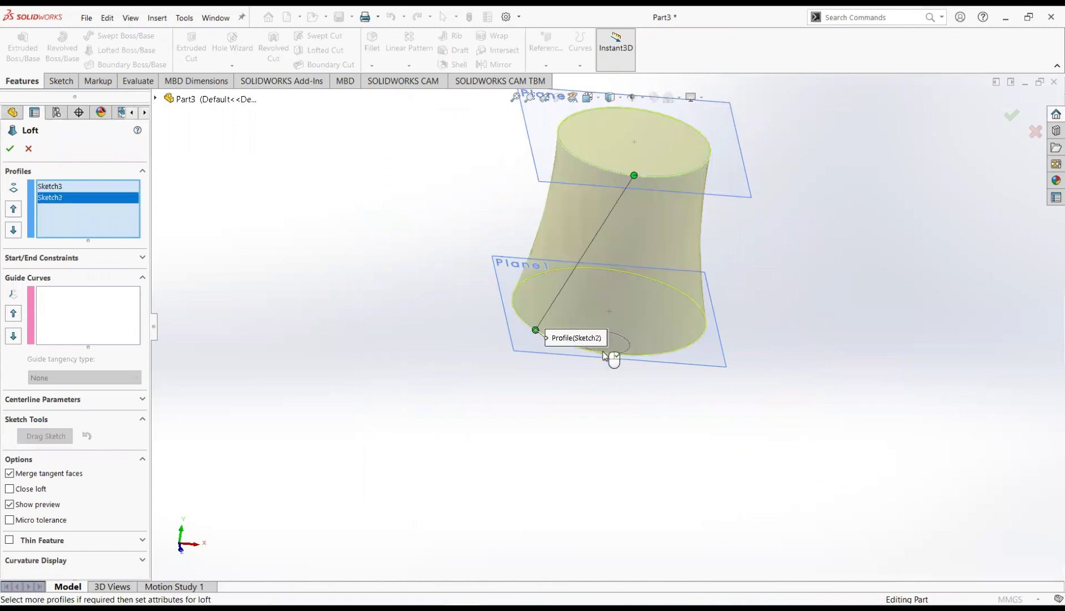
{"action": "middle_click_drag", "start_coordinate": [638, 326], "coordinate": [617, 341]}
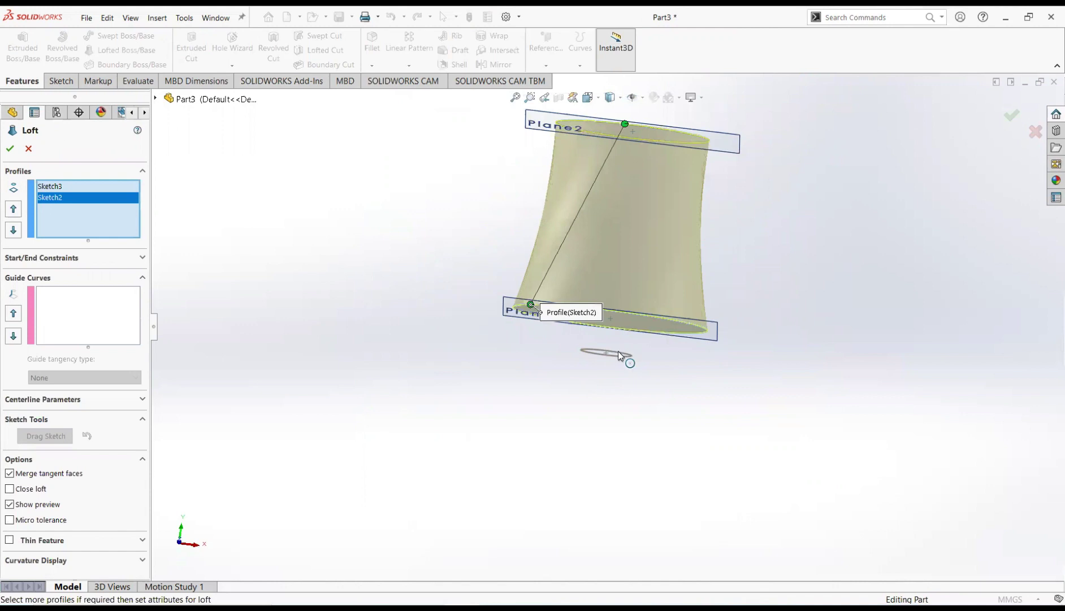
{"action": "left_click", "coordinate": [619, 351]}
{"action": "middle_click_drag", "start_coordinate": [663, 273], "coordinate": [627, 325]}
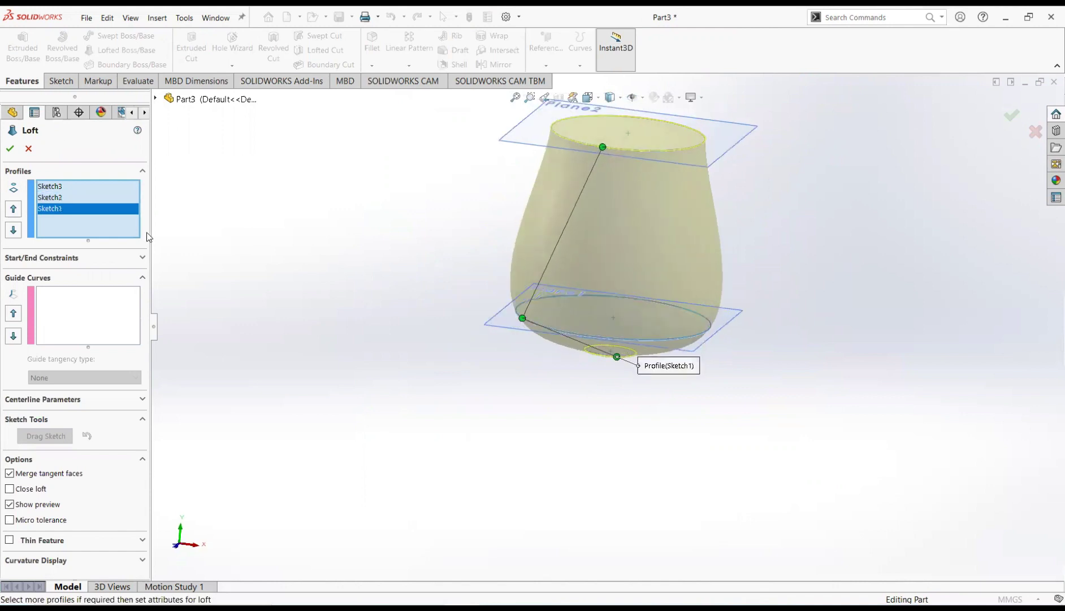
{"action": "left_click", "coordinate": [10, 149]}
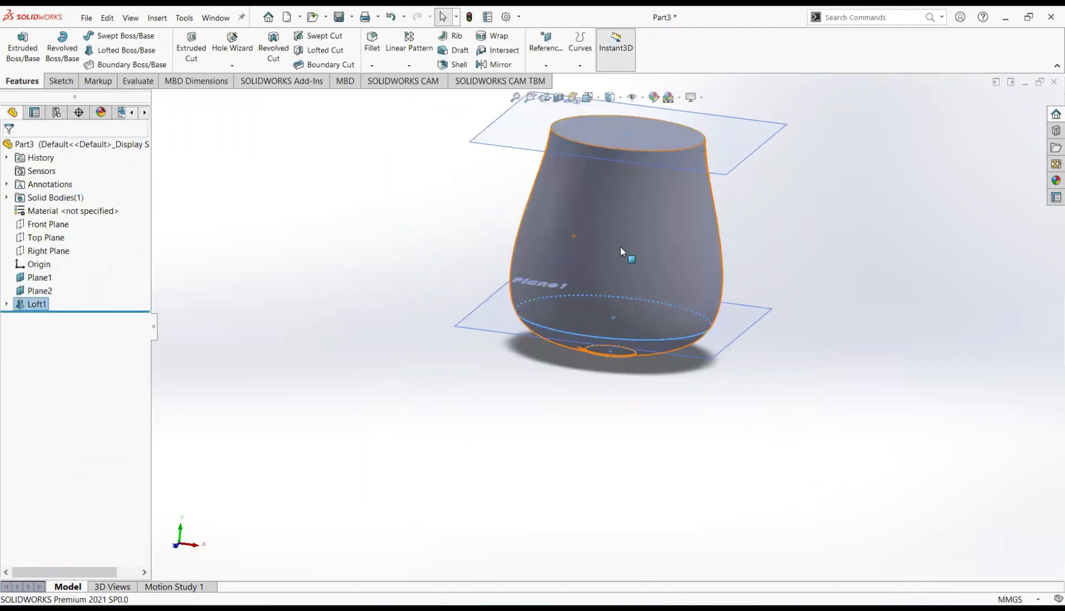
{"action": "middle_click_drag", "start_coordinate": [620, 246], "coordinate": [893, 256]}
Shell the vase to 0.1 mm wall thickness with the top face removed
{"action": "scroll", "coordinate": [678, 179], "scroll_direction": "down", "scroll_amount": 2}
{"action": "middle_click_drag", "start_coordinate": [678, 178], "coordinate": [659, 226]}
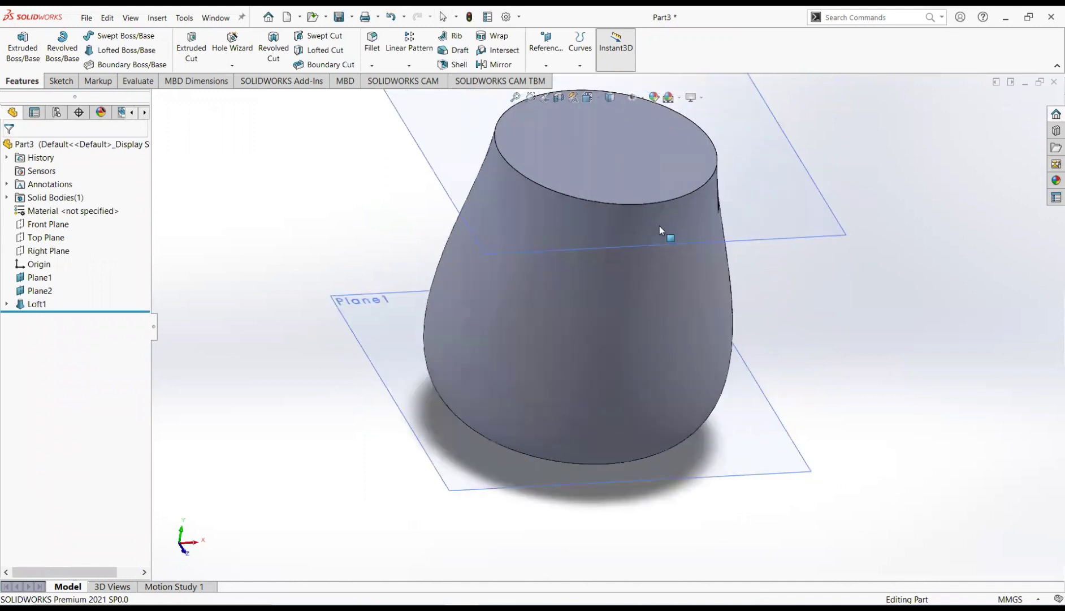
{"action": "left_click", "coordinate": [619, 139]}
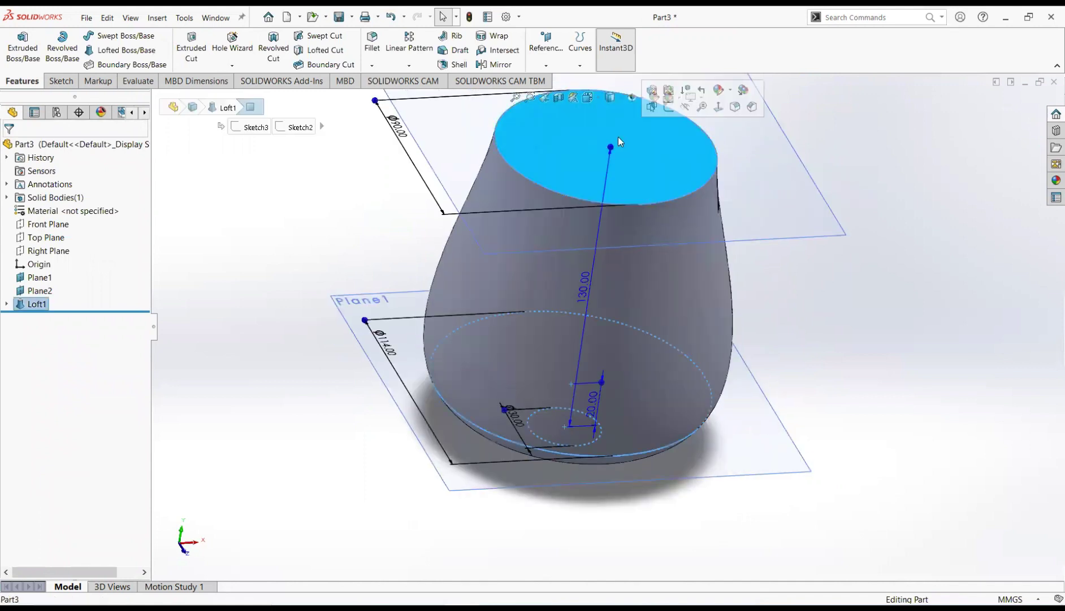
{"action": "left_click", "coordinate": [455, 65]}
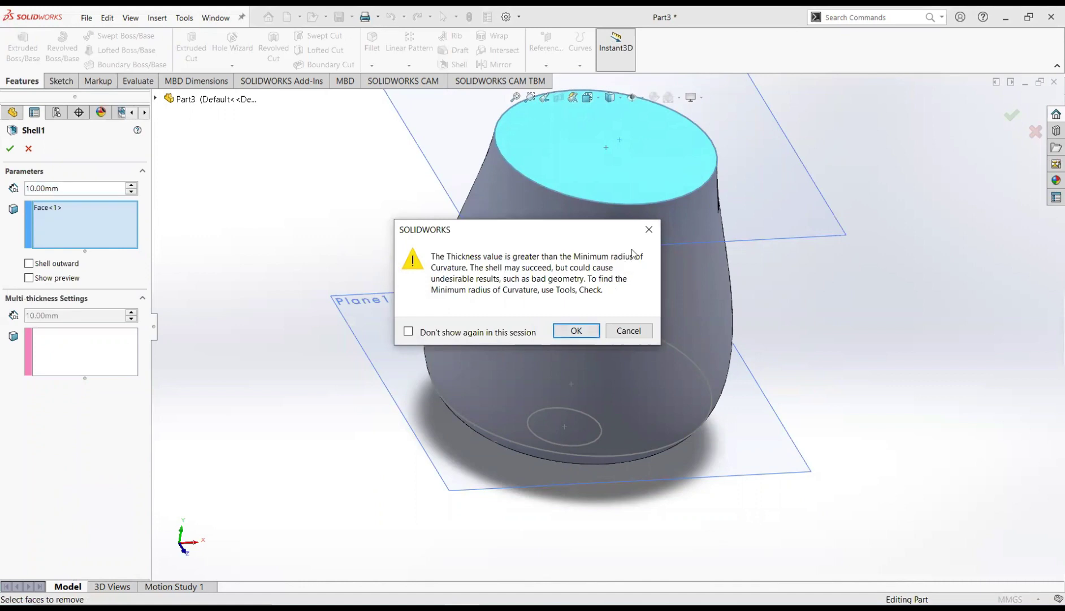
{"action": "left_click", "coordinate": [649, 229]}
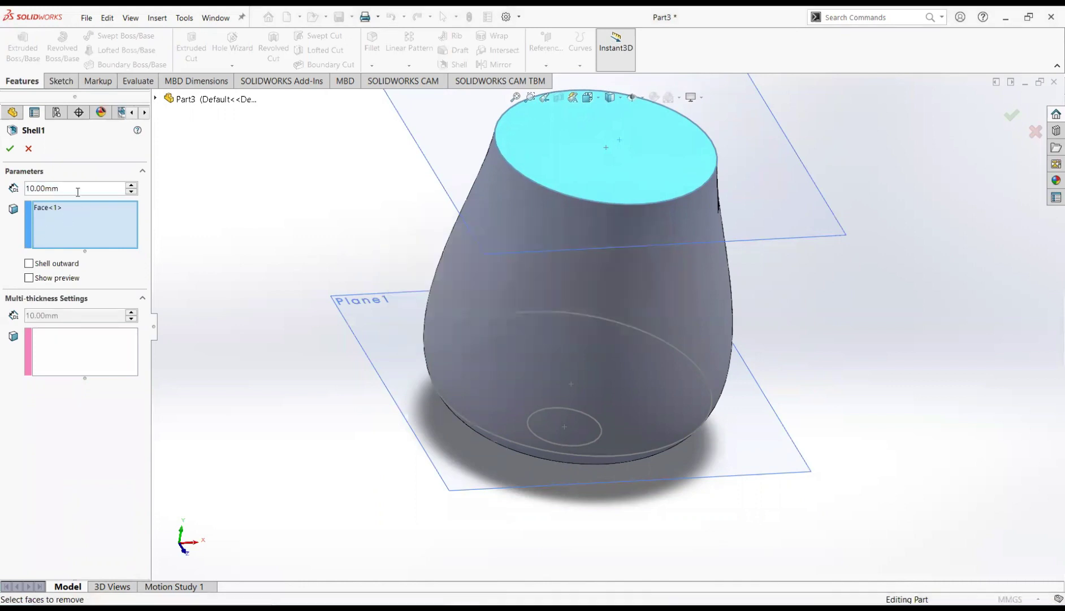
{"action": "type", "text": "0.1"}
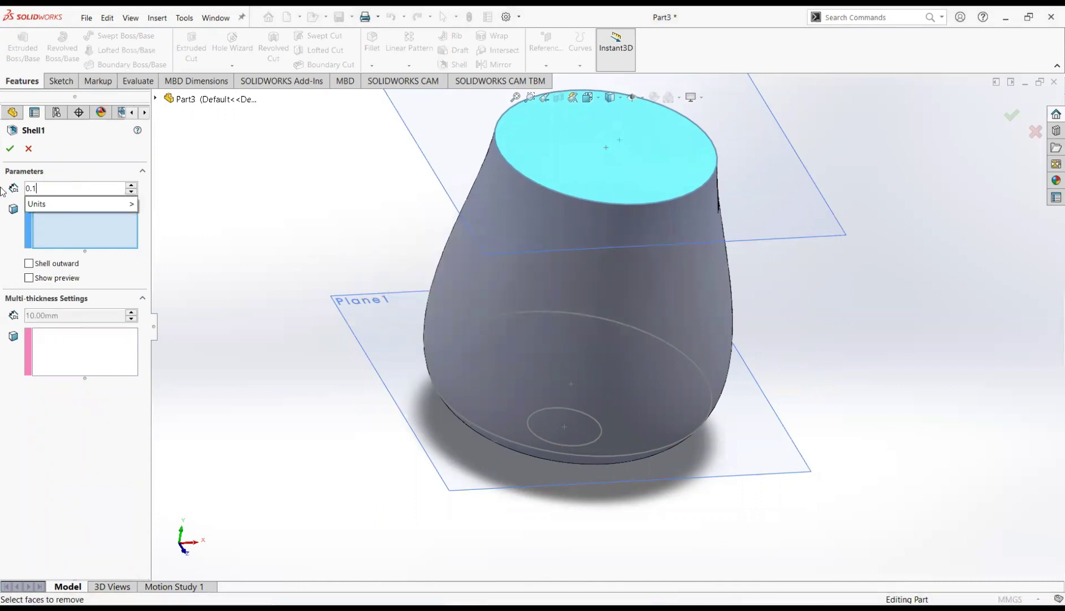
{"action": "key", "text": "Return"}
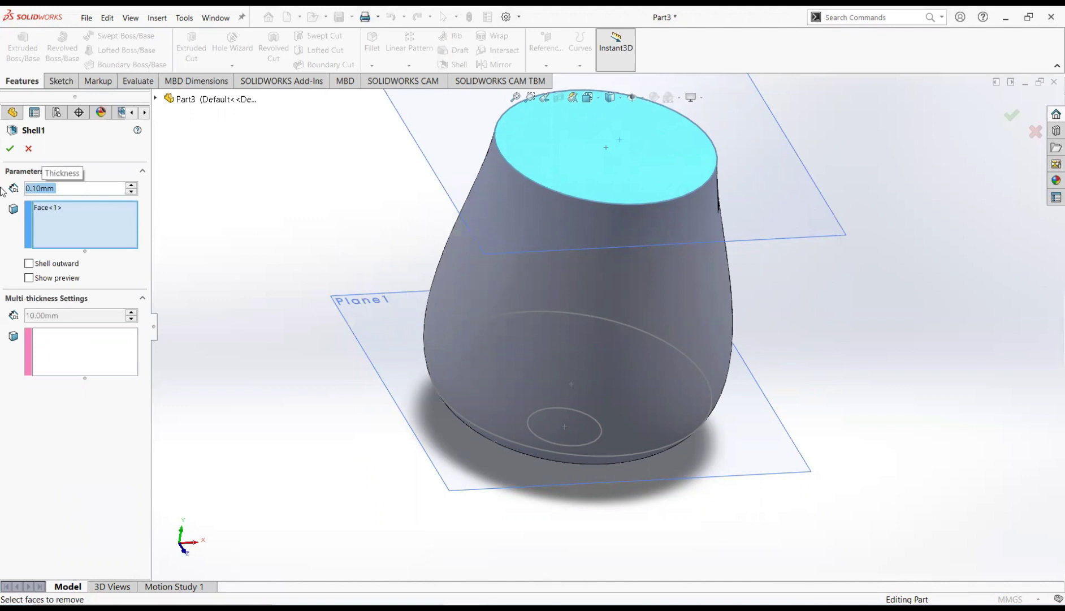
{"action": "left_click", "coordinate": [9, 148]}
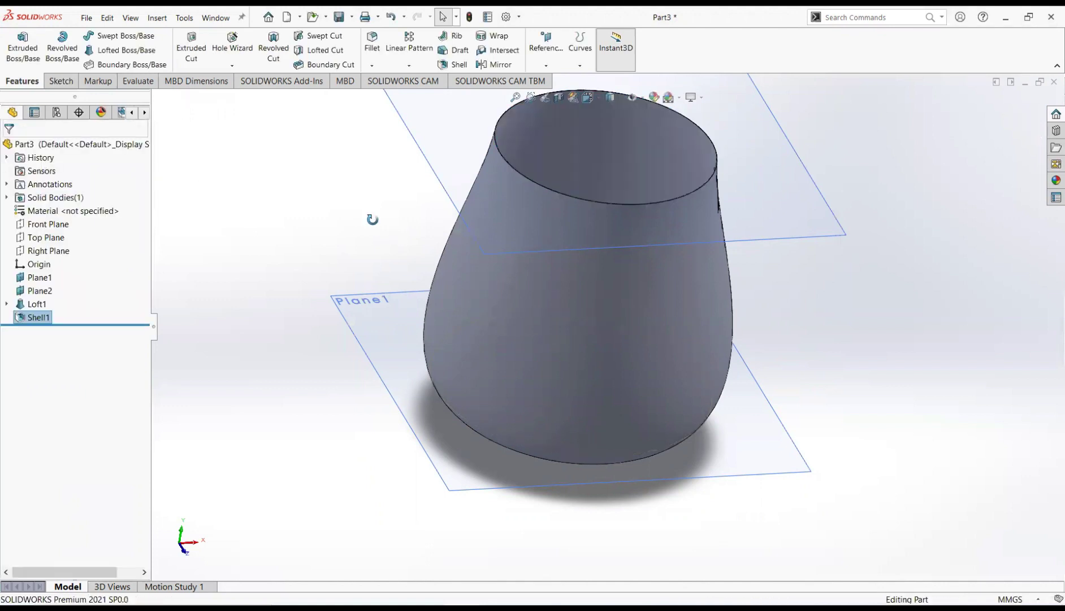
Hide the reference planes Plane2 and Plane1
{"action": "middle_click_drag", "start_coordinate": [372, 220], "coordinate": [426, 129]}
{"action": "left_click", "coordinate": [425, 126]}
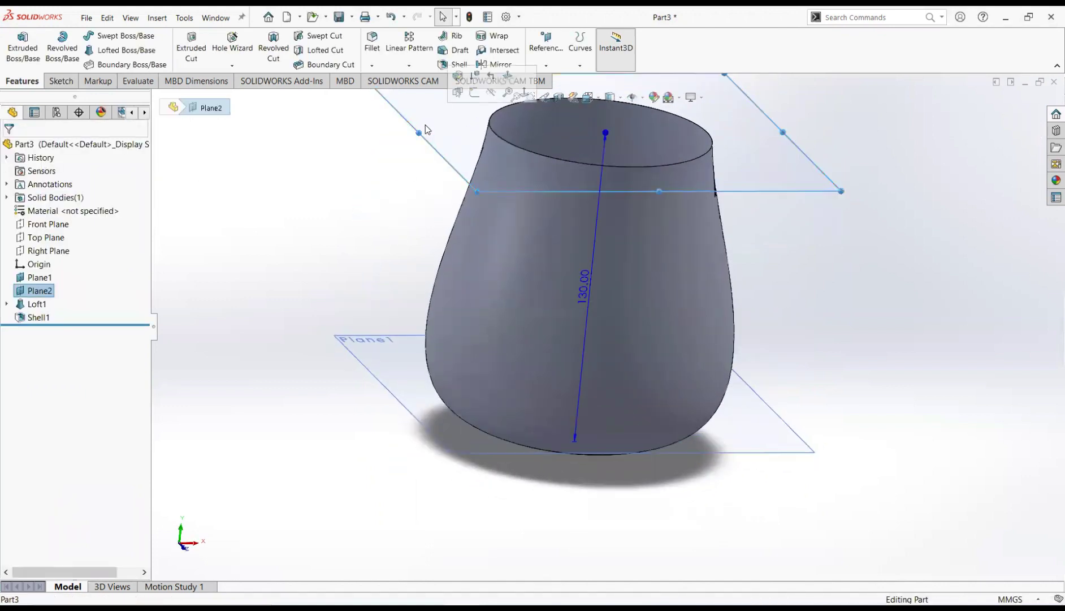
{"action": "left_click", "coordinate": [421, 337]}
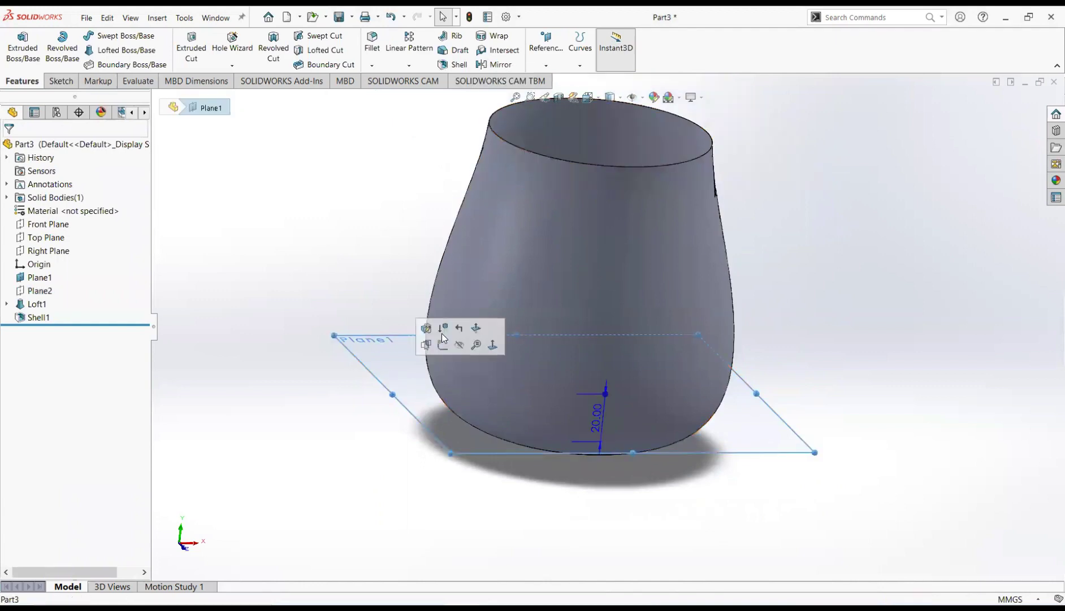
{"action": "left_click", "coordinate": [459, 344]}
{"action": "middle_click_drag", "start_coordinate": [587, 286], "coordinate": [590, 289]}
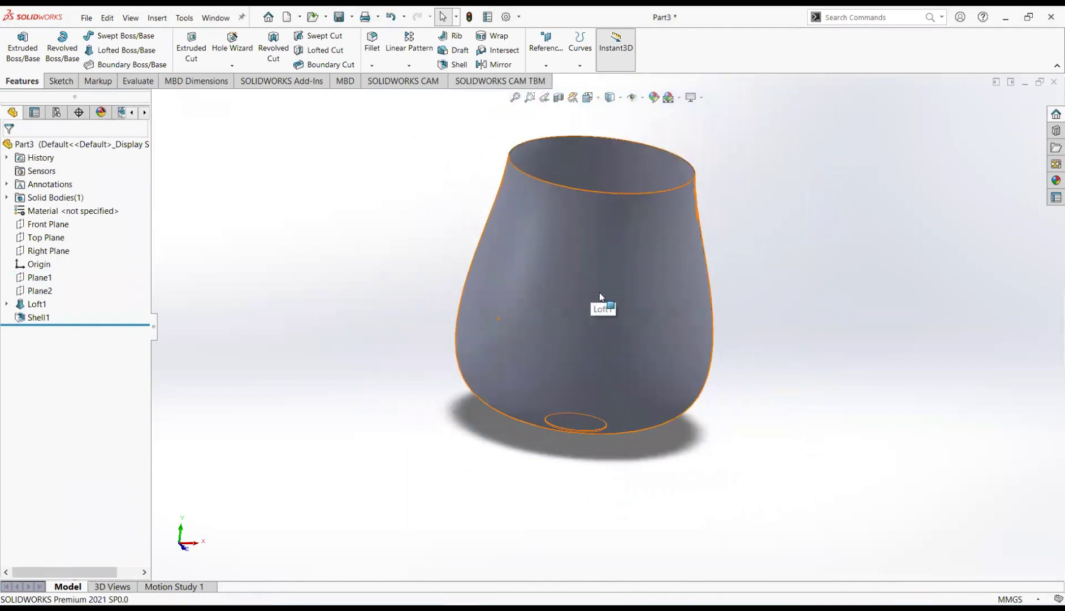
{"action": "left_click", "coordinate": [594, 291]}
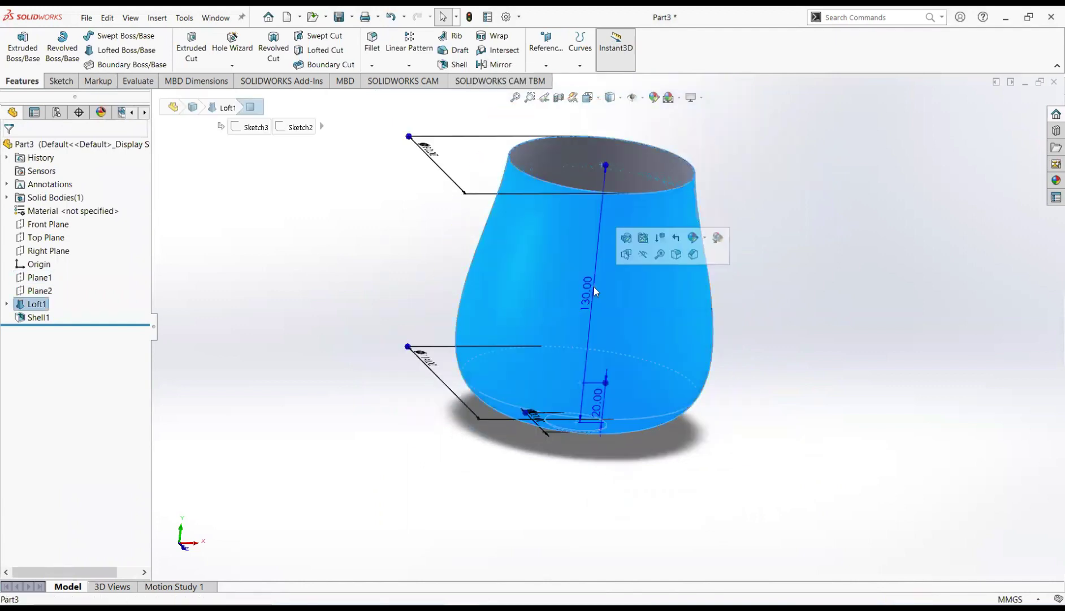
Apply a red colour appearance to the vase's outer face
{"action": "left_click", "coordinate": [705, 242]}
{"action": "left_click", "coordinate": [714, 264]}
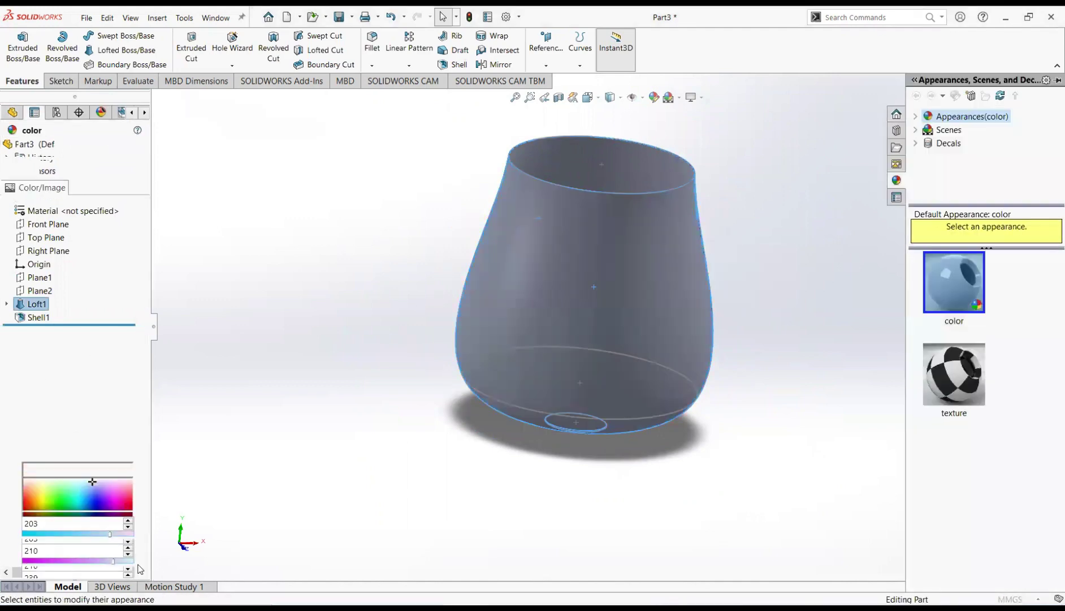
{"action": "left_click", "coordinate": [24, 492]}
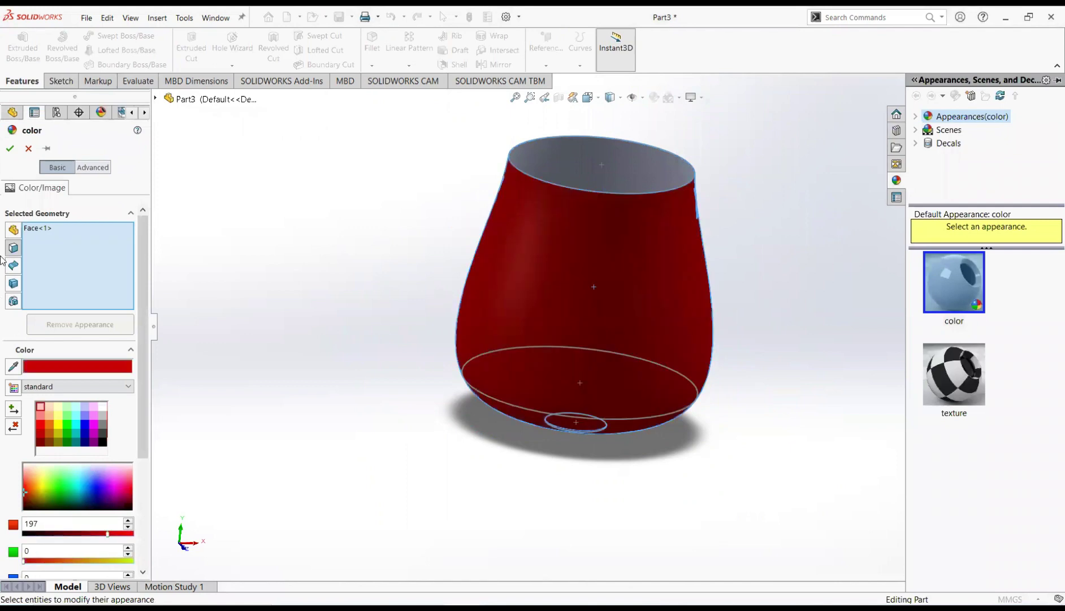
{"action": "left_click", "coordinate": [10, 148]}
{"action": "middle_click_drag", "start_coordinate": [555, 283], "coordinate": [801, 441]}
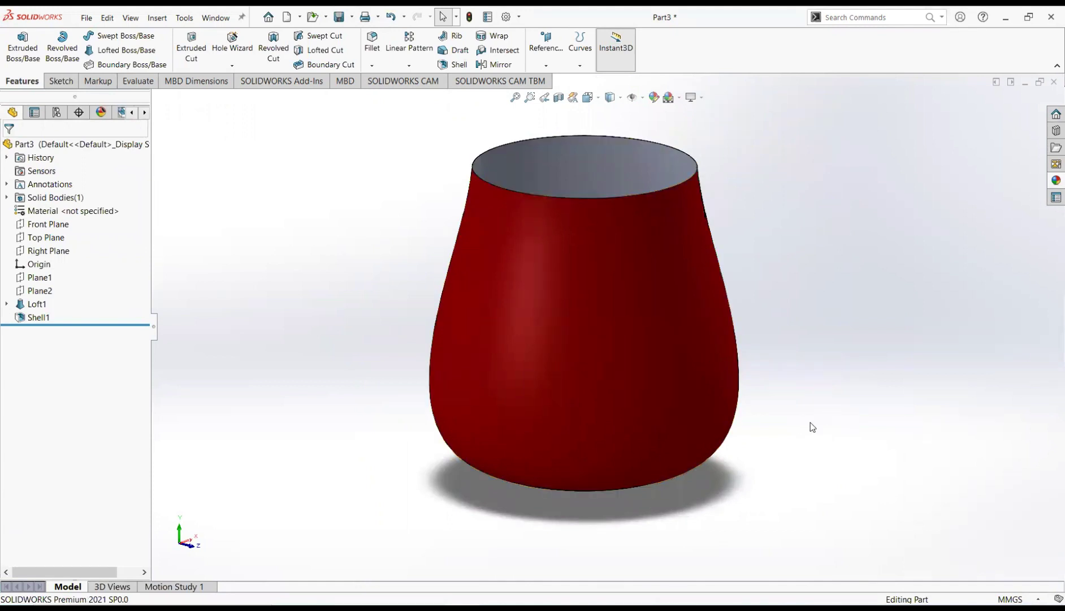